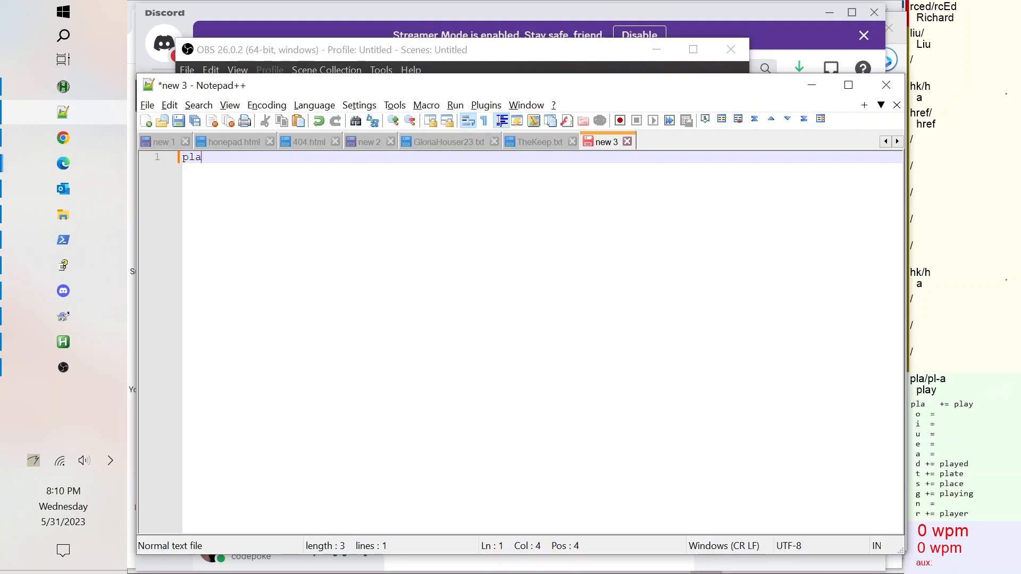
Finish typing planet in the document and look up its shorthand outline in the Gregg shorthand dictionary page.
type("t")
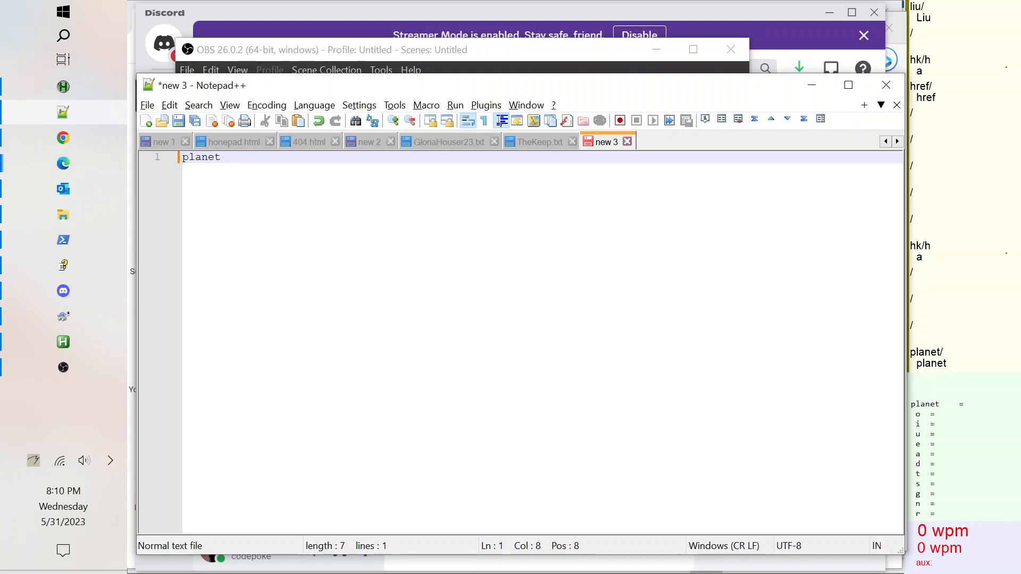
key("alt+Tab")
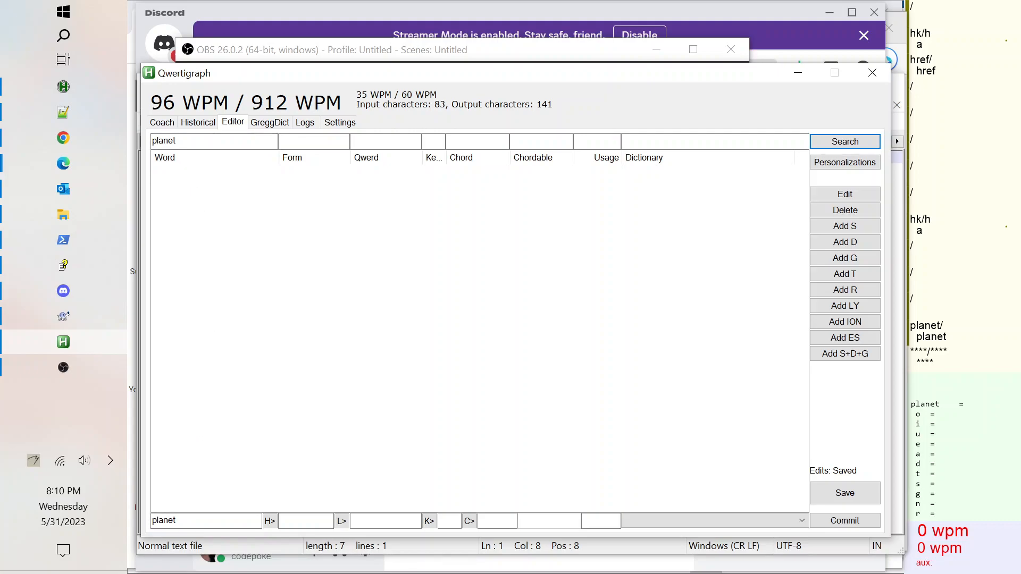
left_click(267, 521)
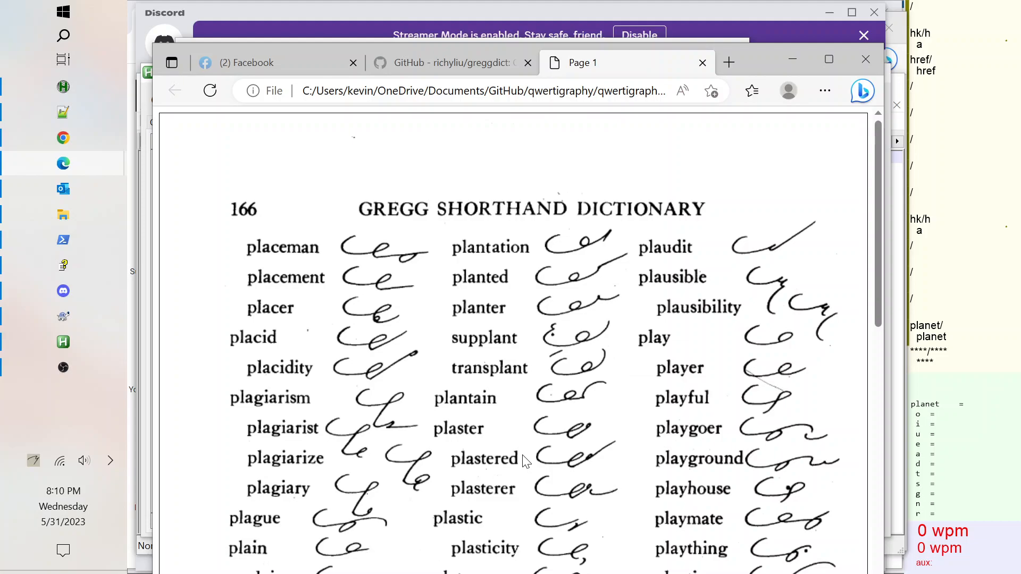
scroll(525, 461, "down", 8)
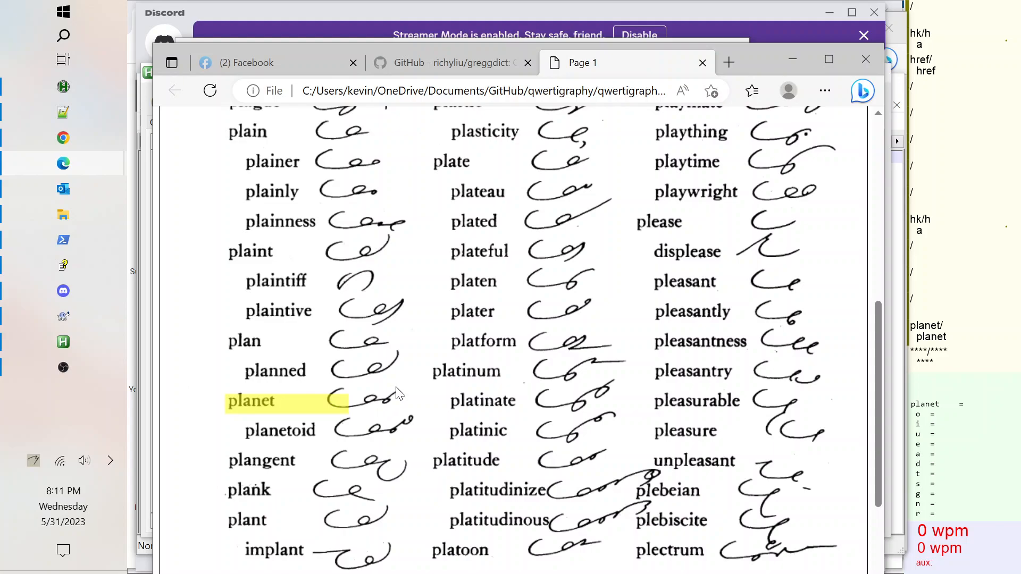
Enter the Gregg form pl-a-n-e-t for the word planet in the new-entry fields.
key("alt+Tab")
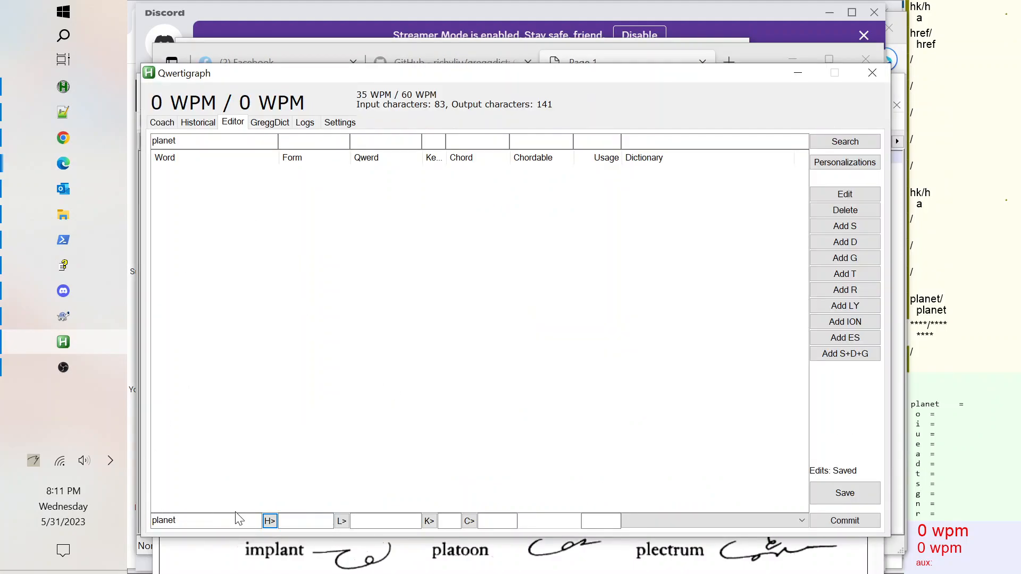
key("Tab")
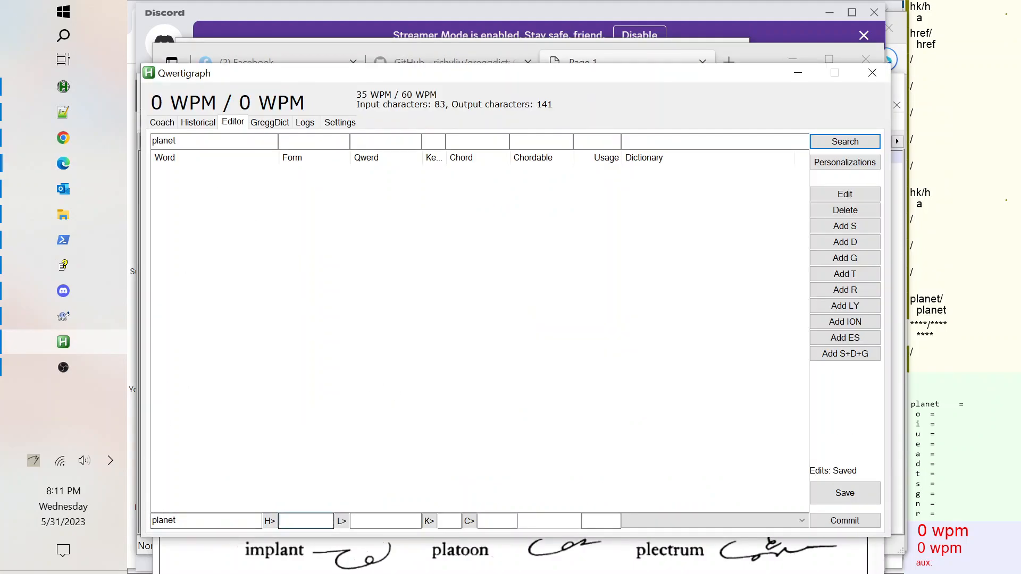
type("plan")
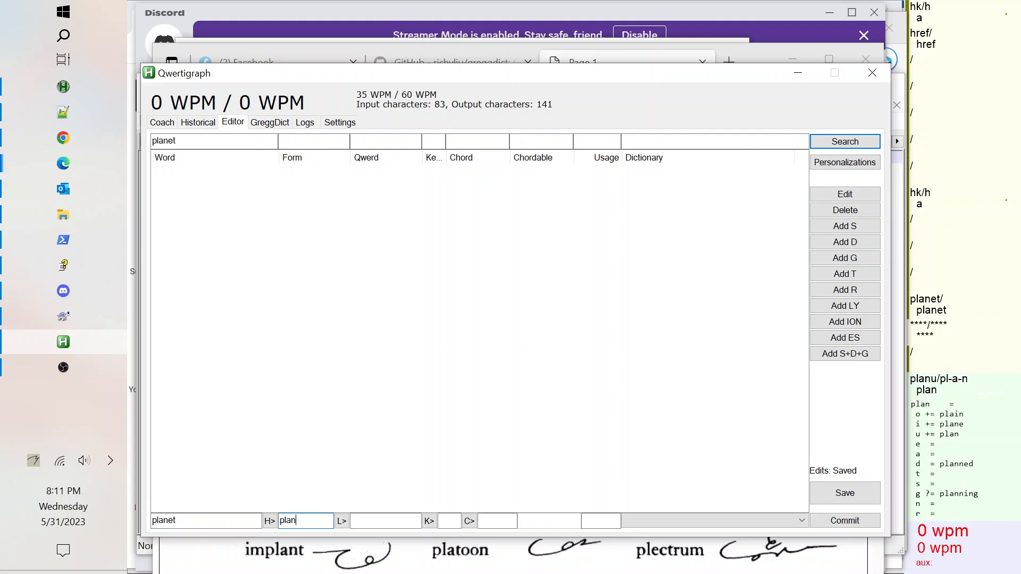
type("et")
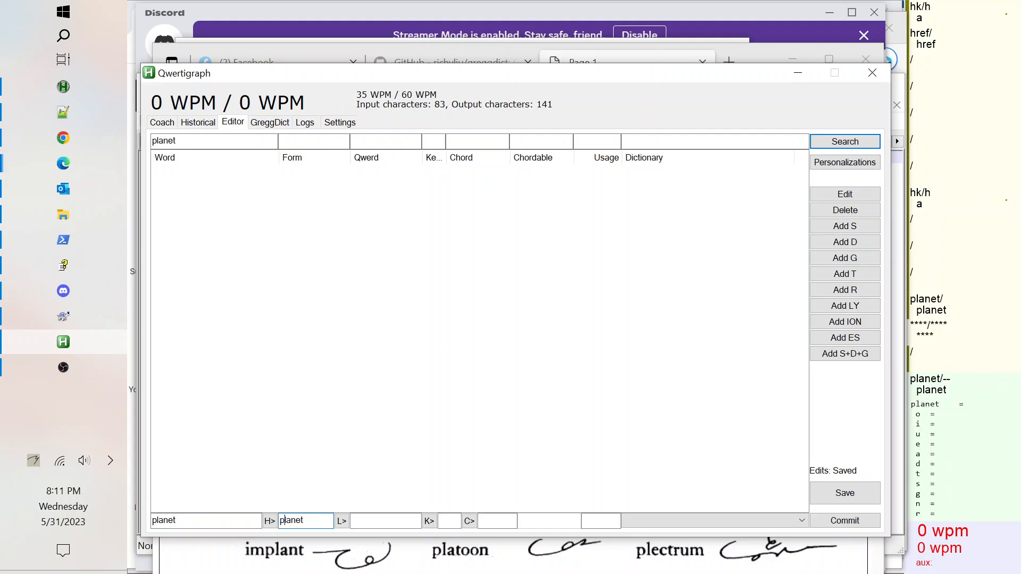
type("-")
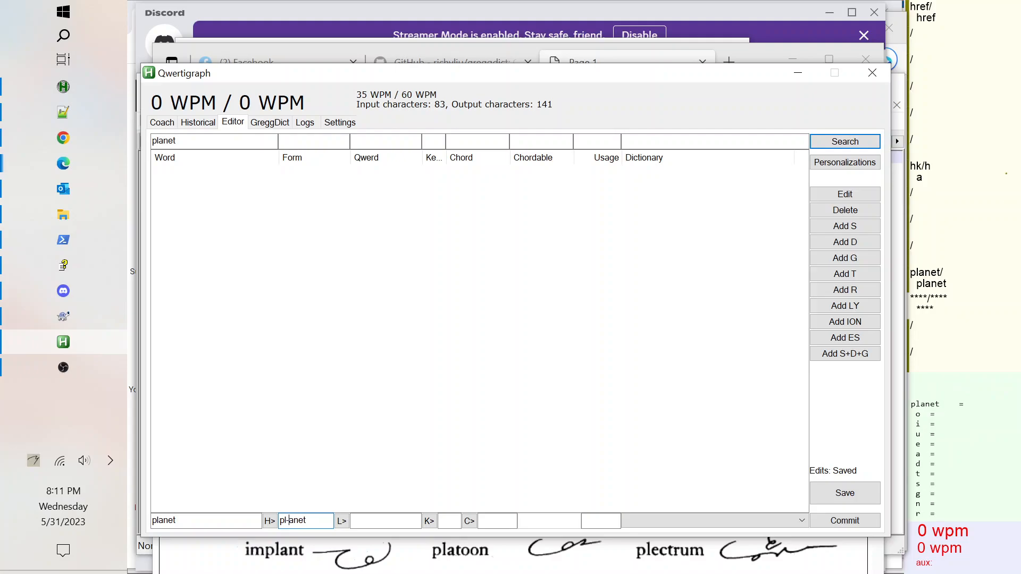
type("-")
key("Right")
type("-")
key("Right")
type("-")
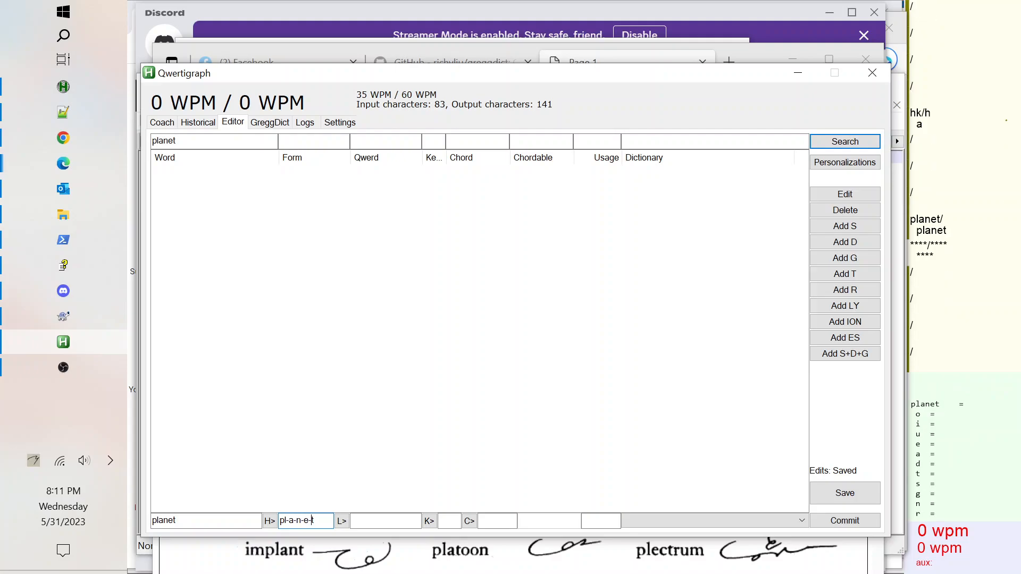
Fill in the Qwerd planet and chord qaelnpt, and open the dictionary file list.
left_click(341, 521)
left_click(366, 521)
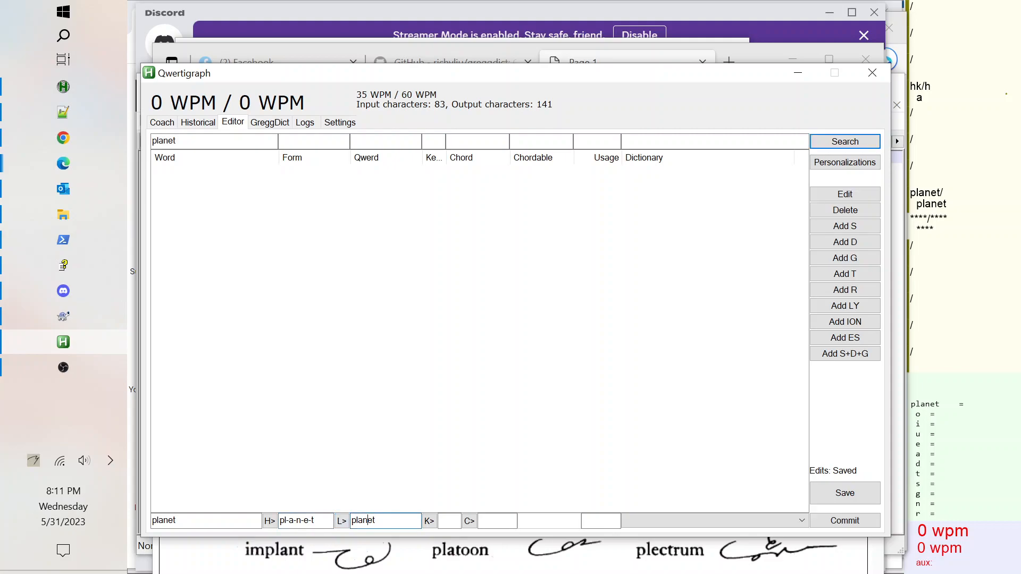
left_click(428, 520)
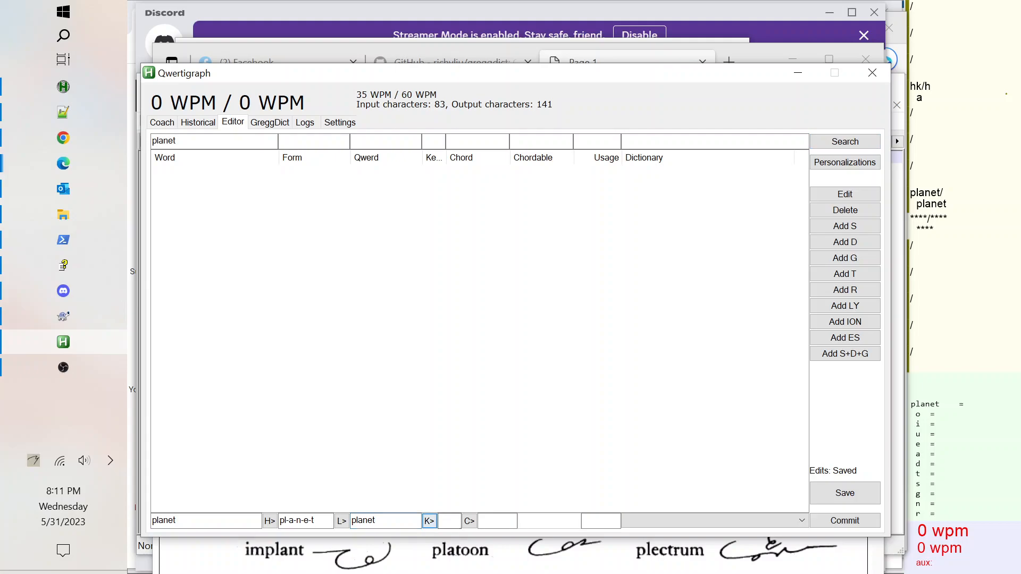
left_click(469, 521)
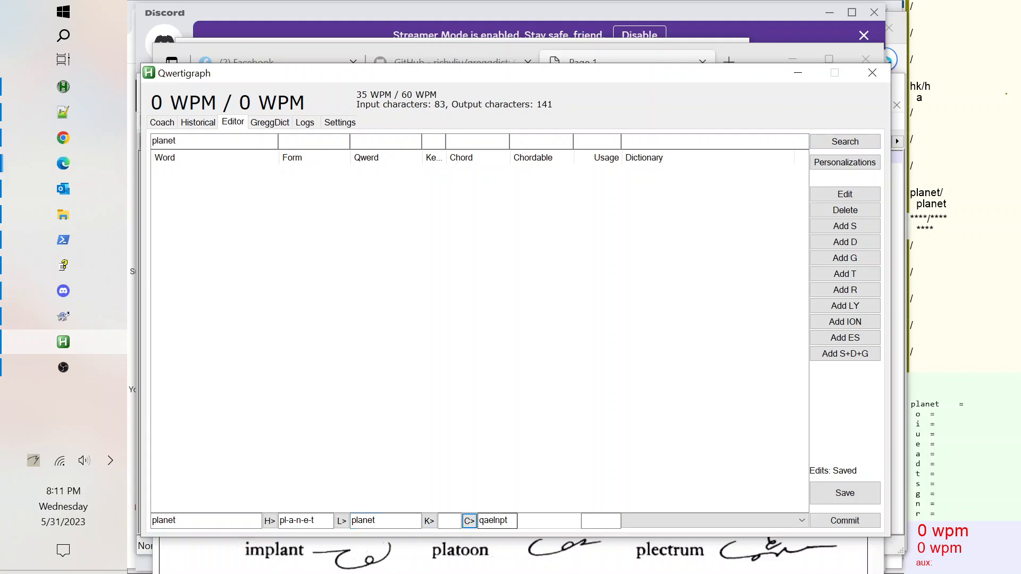
left_click(802, 520)
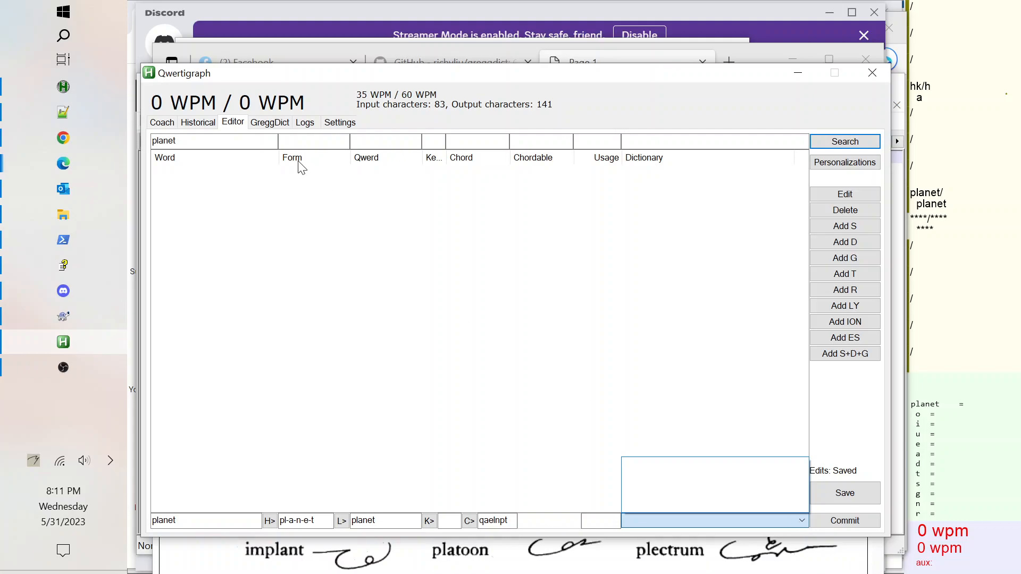
left_click(280, 408)
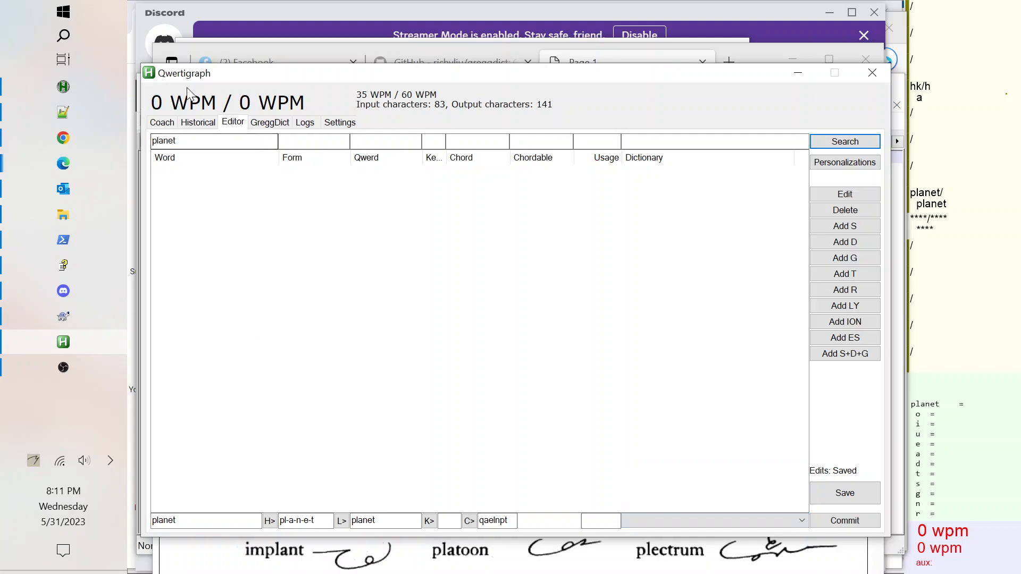
Search the editor entries for plan and select the plane entry.
left_click(181, 141)
key("BackSpace")
key("BackSpace")
key("Return")
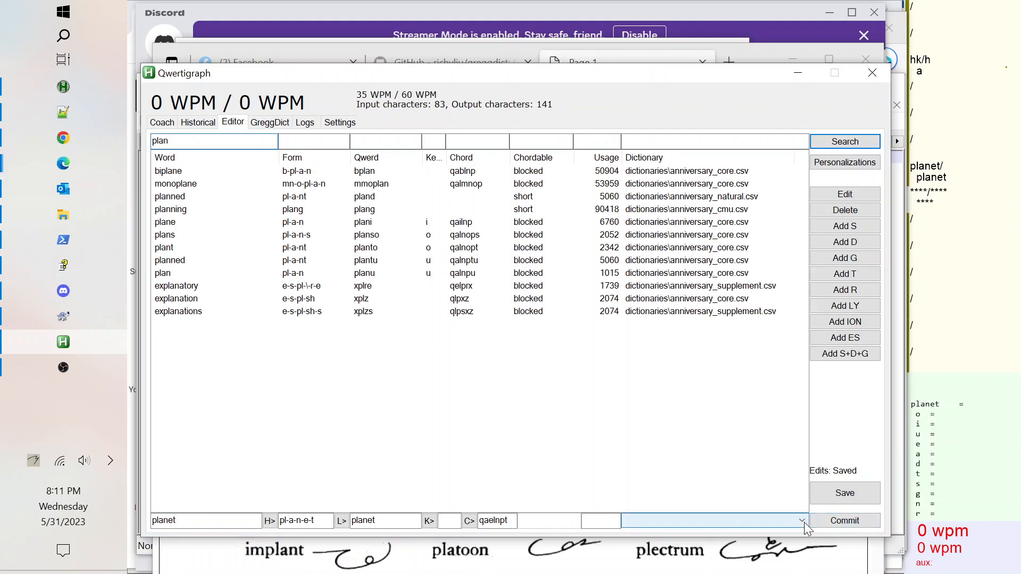
left_click(171, 223)
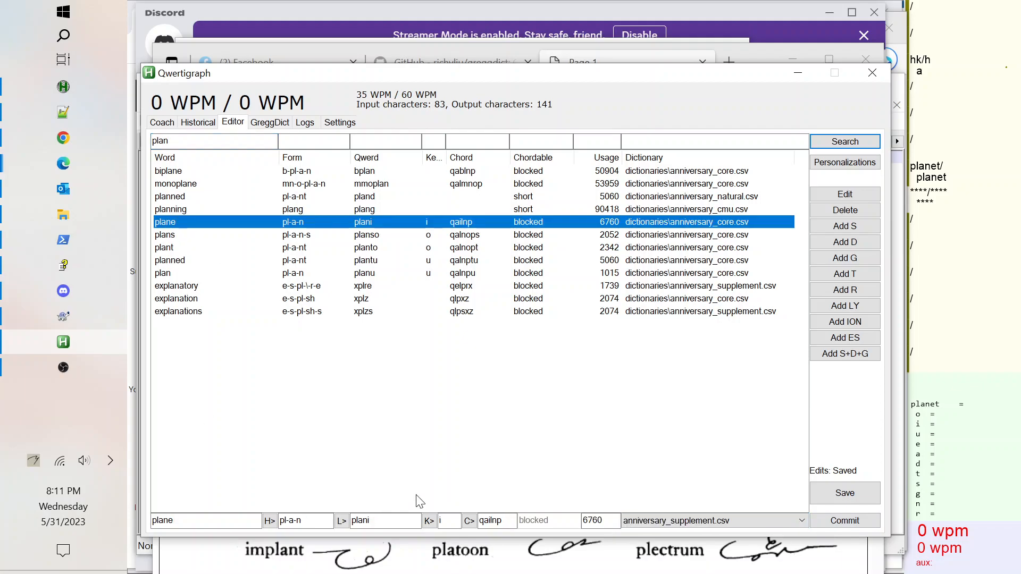
Change the entry's word to planet and its form to pl-a-n-e-t.
left_click(314, 521)
left_click(184, 521)
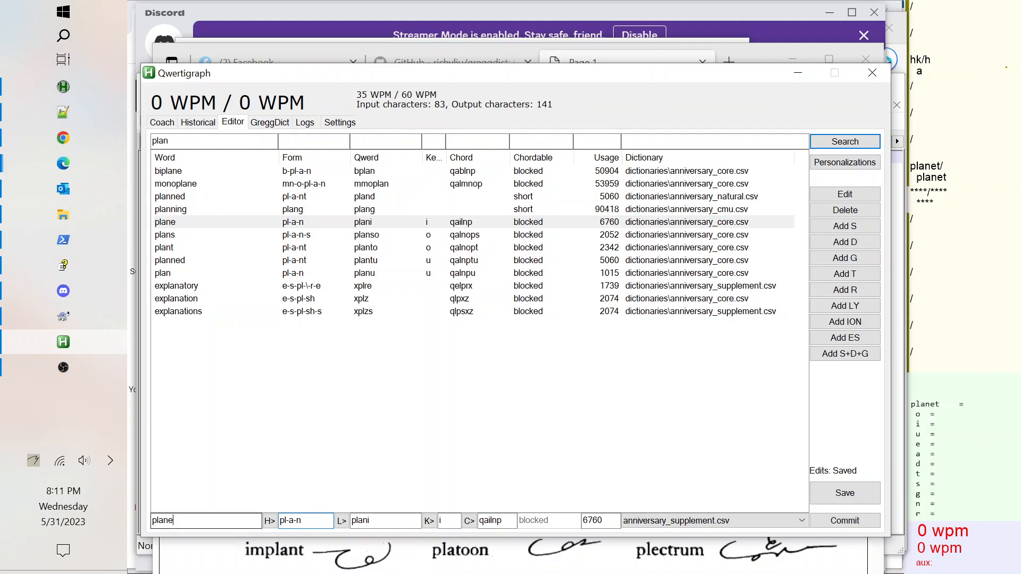
type("t")
key("Tab")
key("End")
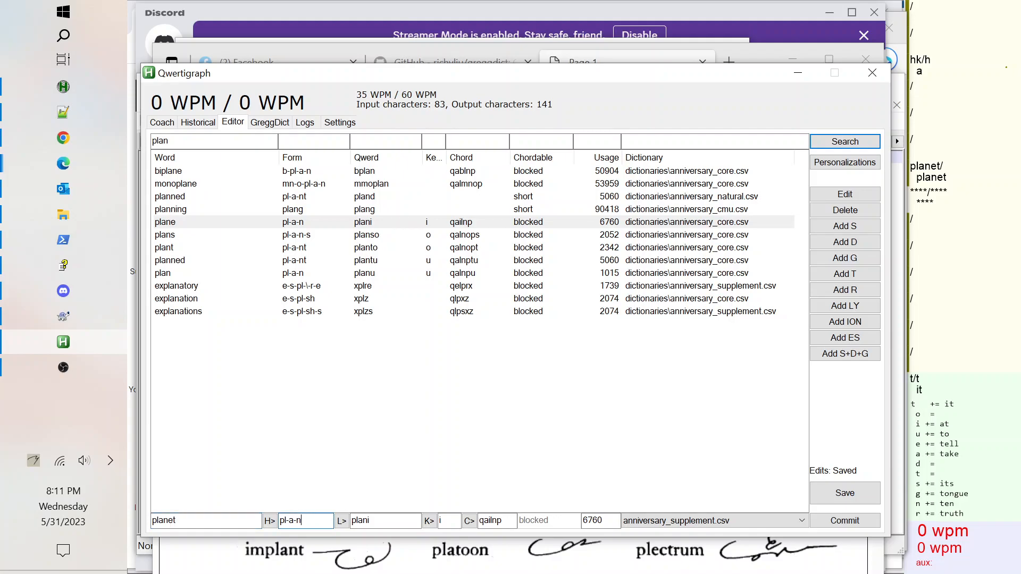
type("-e-t")
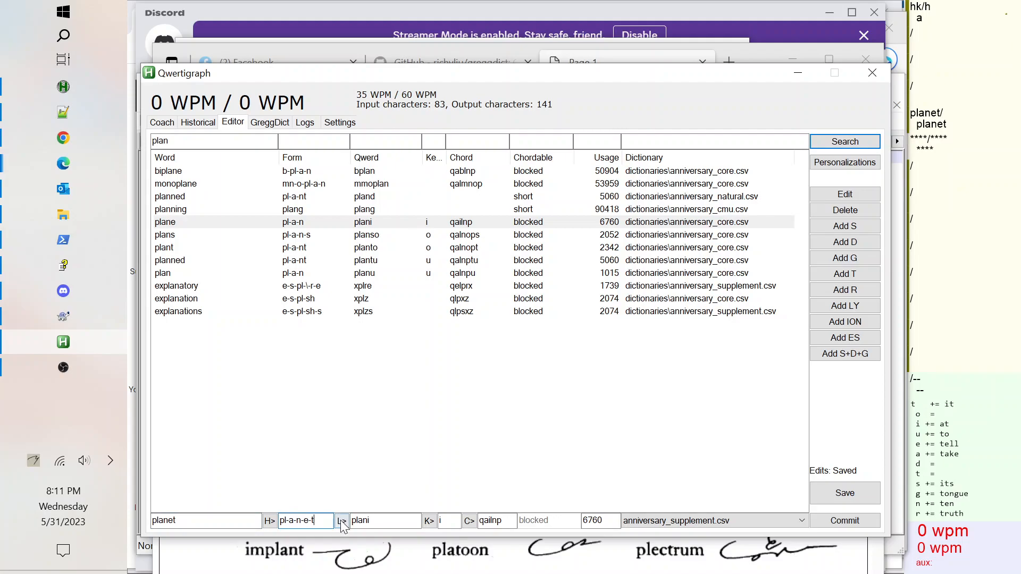
Set the Qwerd to planet and chord to qaelnpt, clear the key, and commit the new entry.
left_click(341, 521)
left_click(429, 521)
left_click(468, 521)
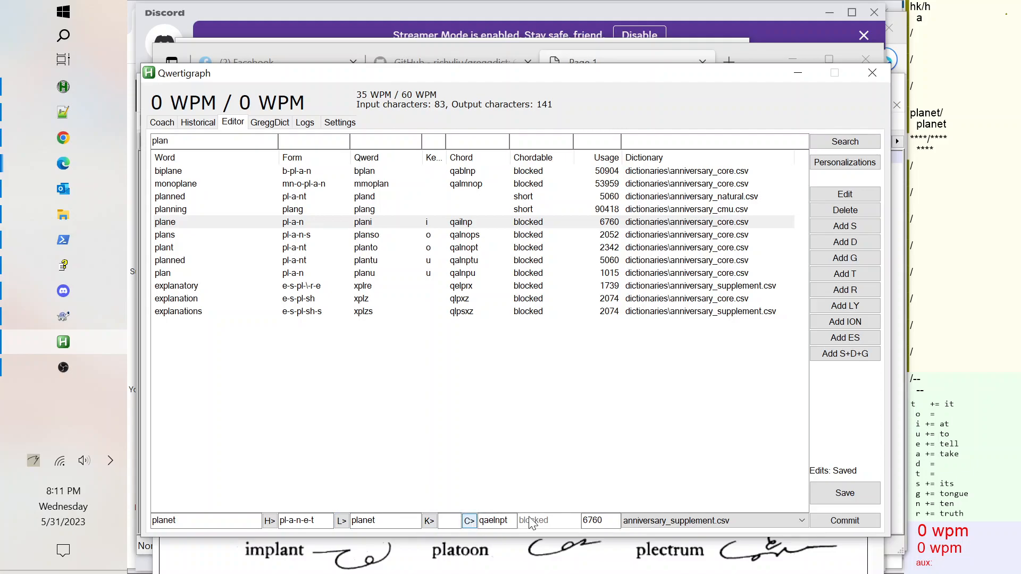
left_click(838, 521)
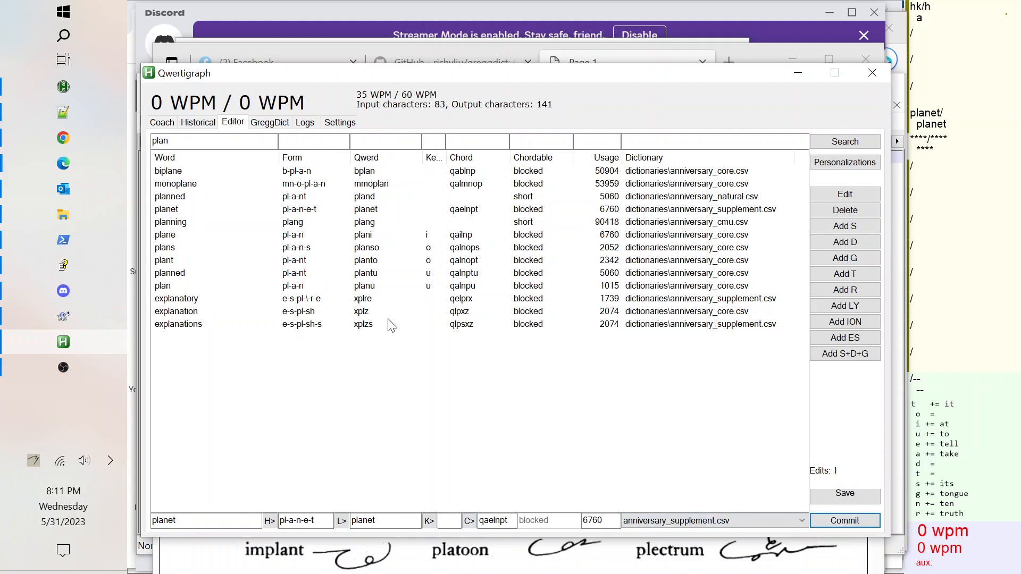
Select the planet entry, then type planet in the text document to test the new outline.
left_click(282, 211)
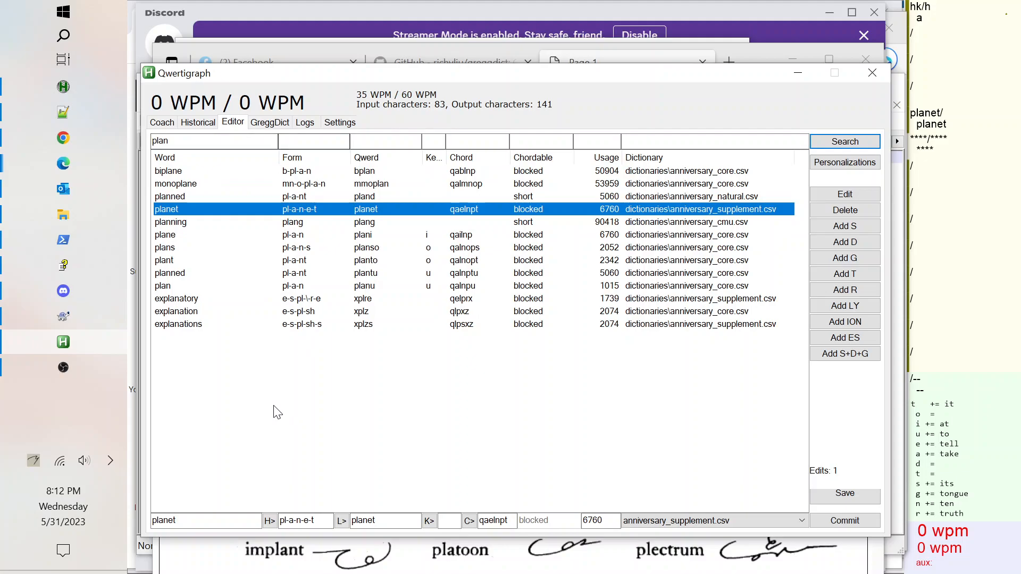
left_click(63, 113)
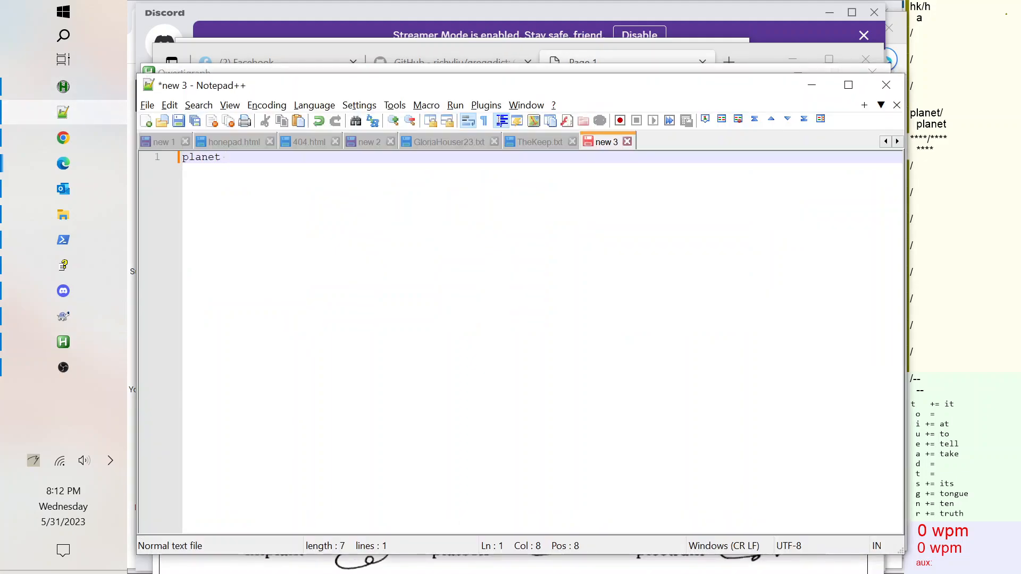
type("planet")
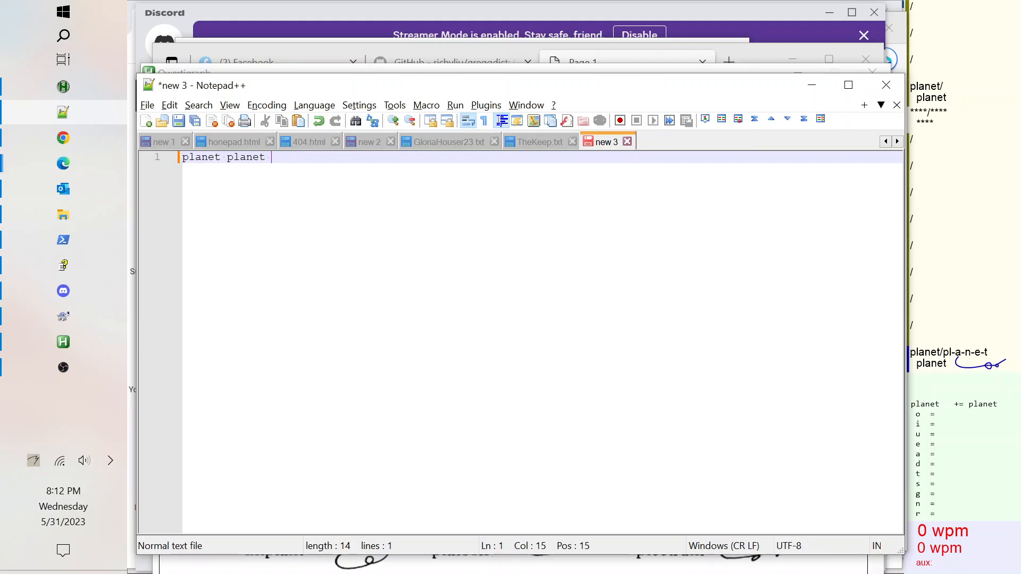
Open the Strokes tab and search the stroke patterns for pl.
key("alt+Tab")
key("alt+Tab")
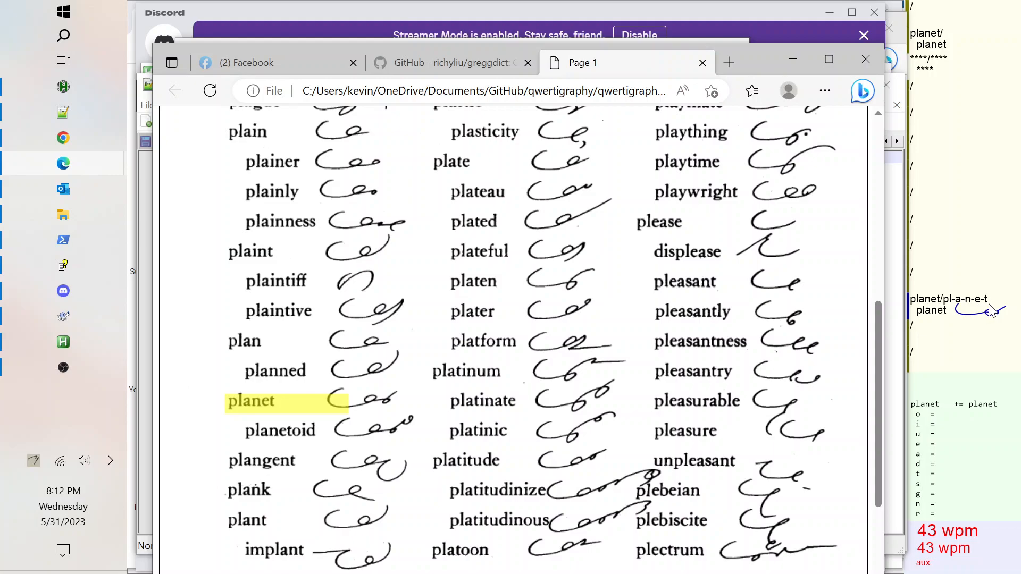
left_click(63, 344)
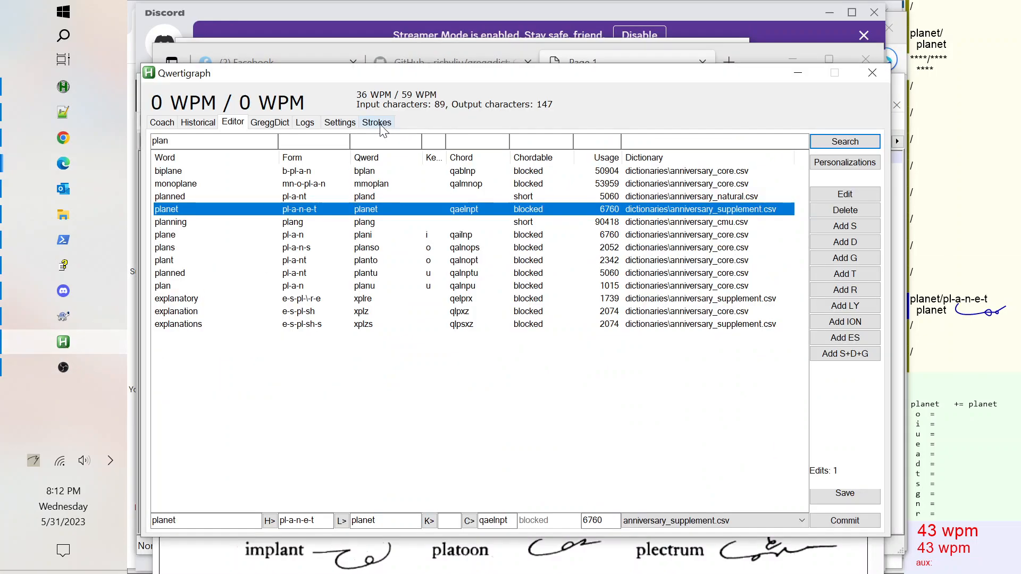
left_click(381, 125)
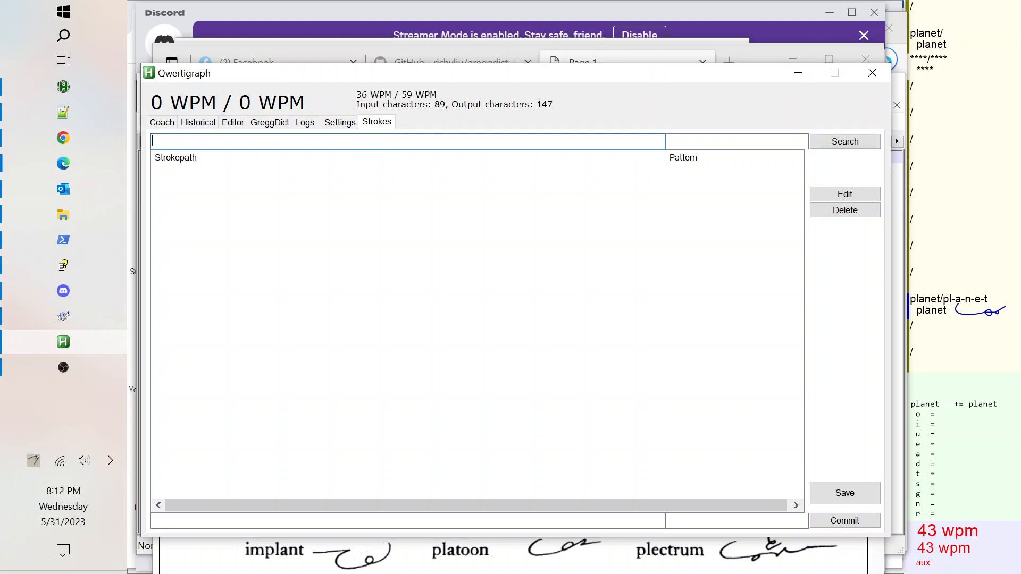
left_click(686, 141)
type("pl")
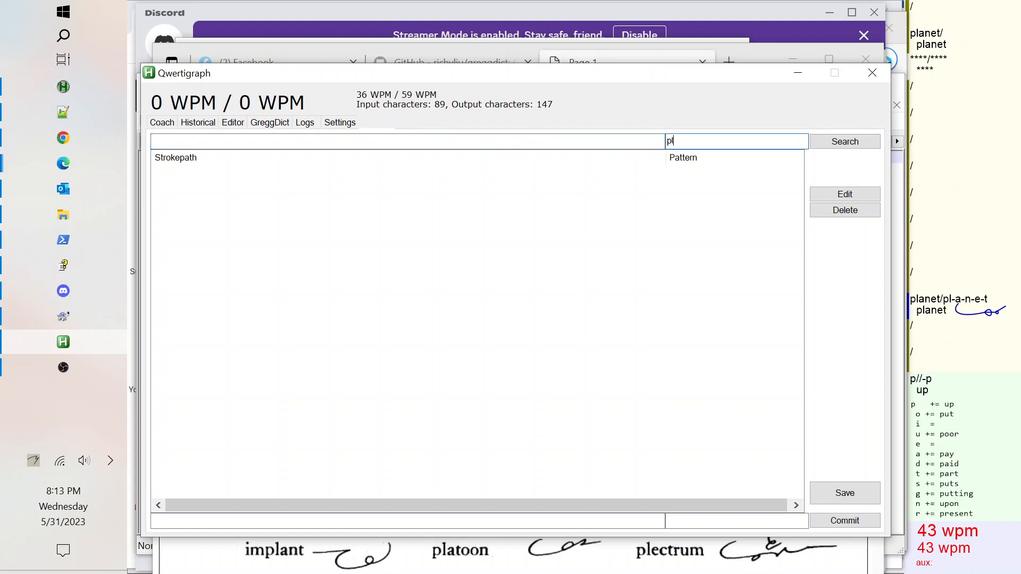
left_click(849, 143)
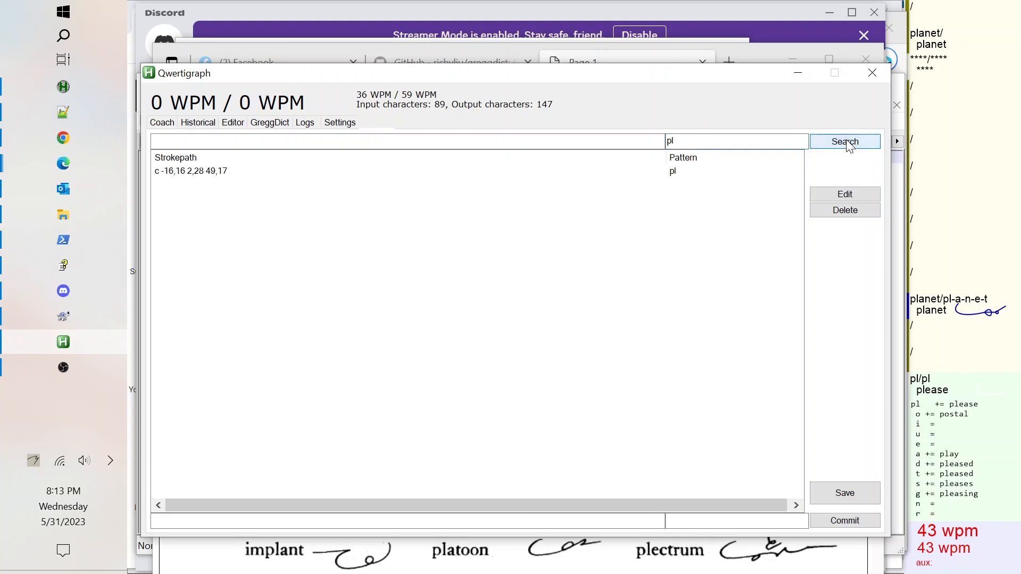
Duplicate the pl stroke pattern under the new pattern name pl-a and commit it.
left_click(184, 175)
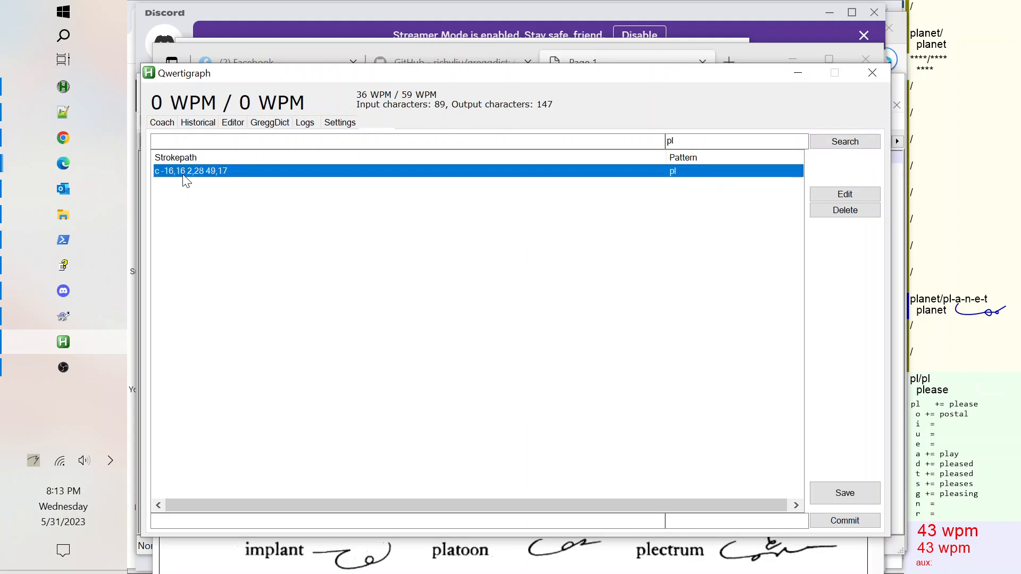
left_click_drag(226, 520, 152, 522)
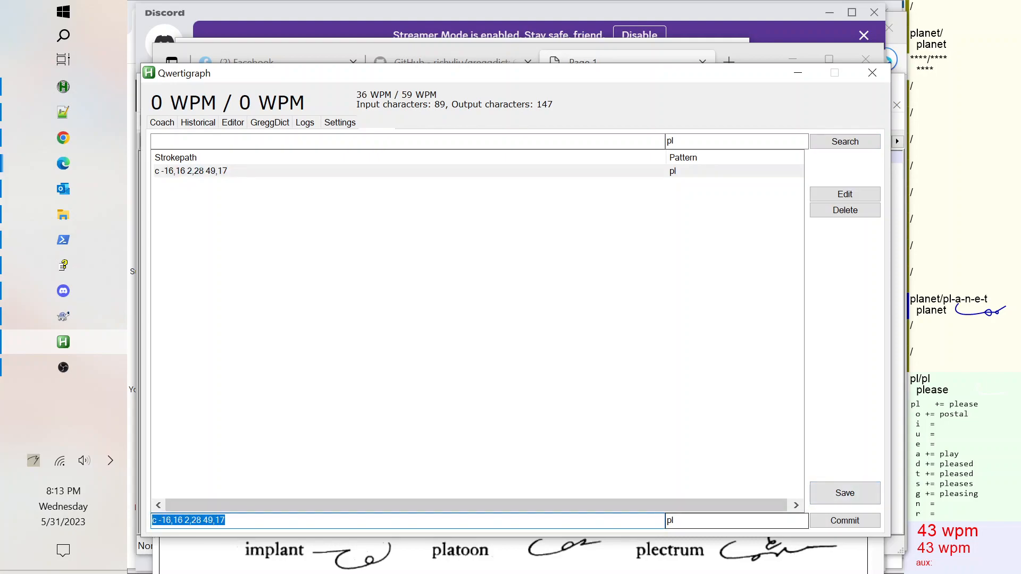
left_click(681, 521)
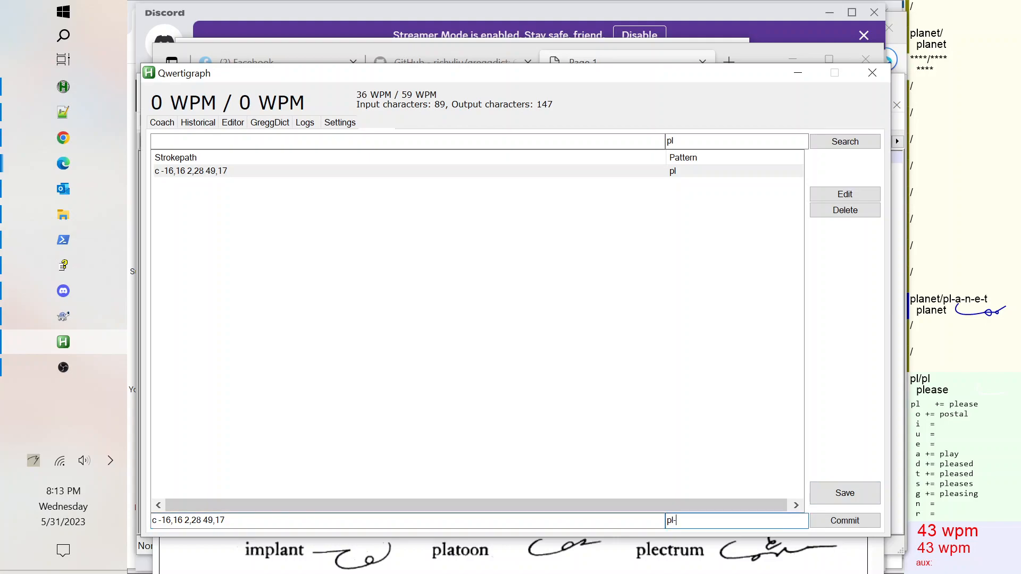
type("-a")
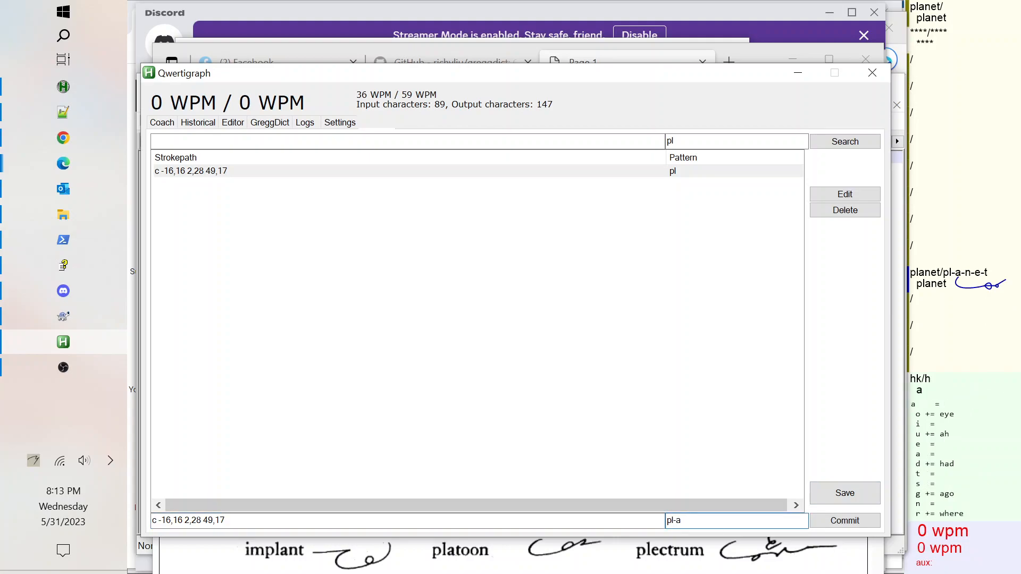
left_click(272, 522)
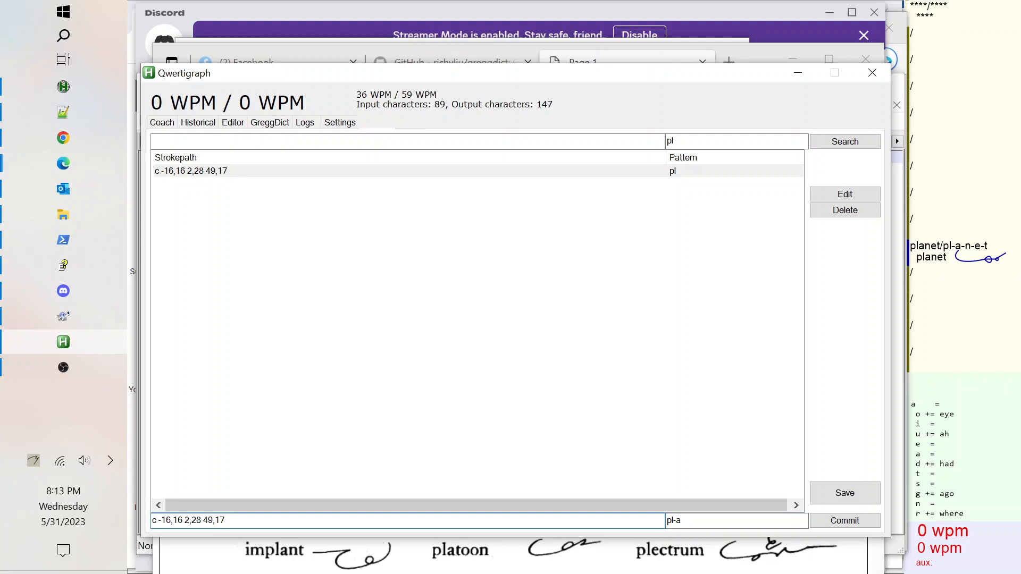
left_click(856, 521)
Search the stroke patterns for a and open the a pattern to read its strokepath.
left_click(709, 142)
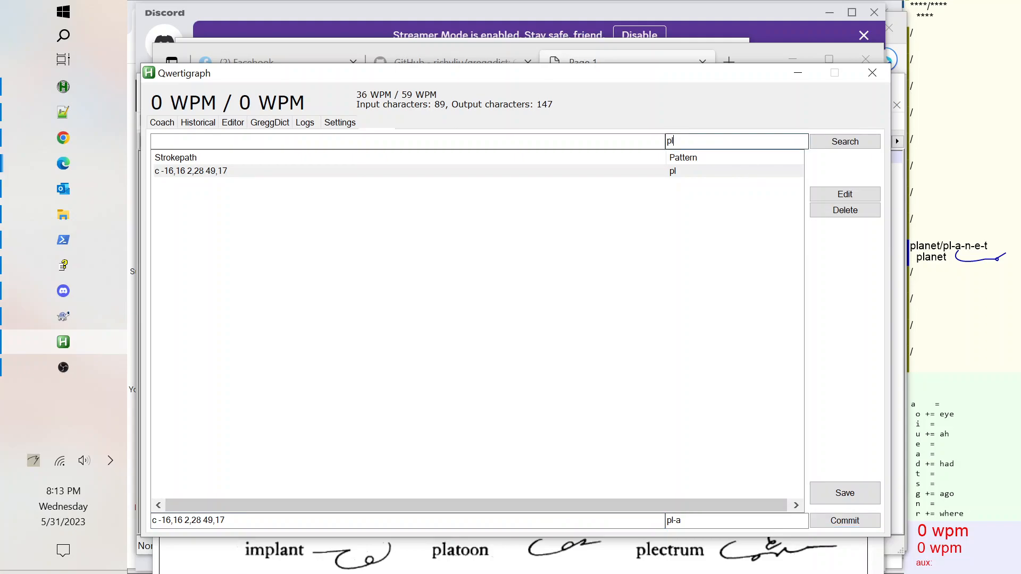
key("ctrl+a")
type("a")
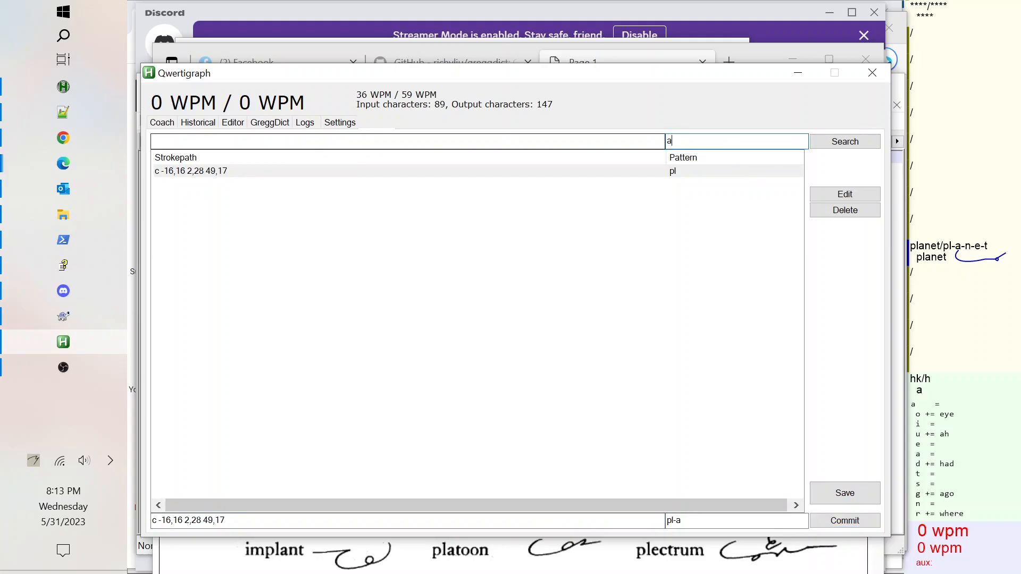
left_click(837, 144)
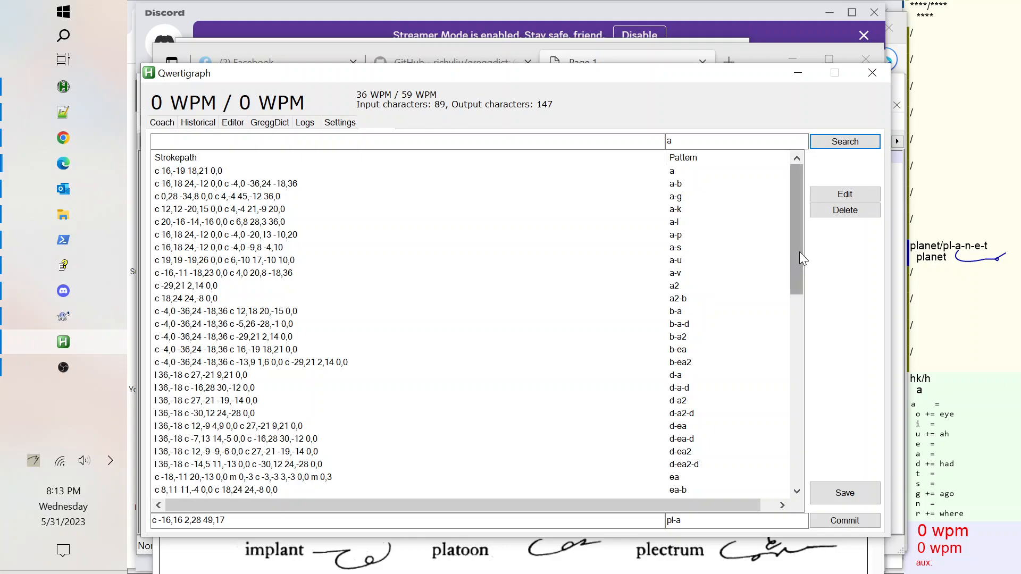
double_click(678, 173)
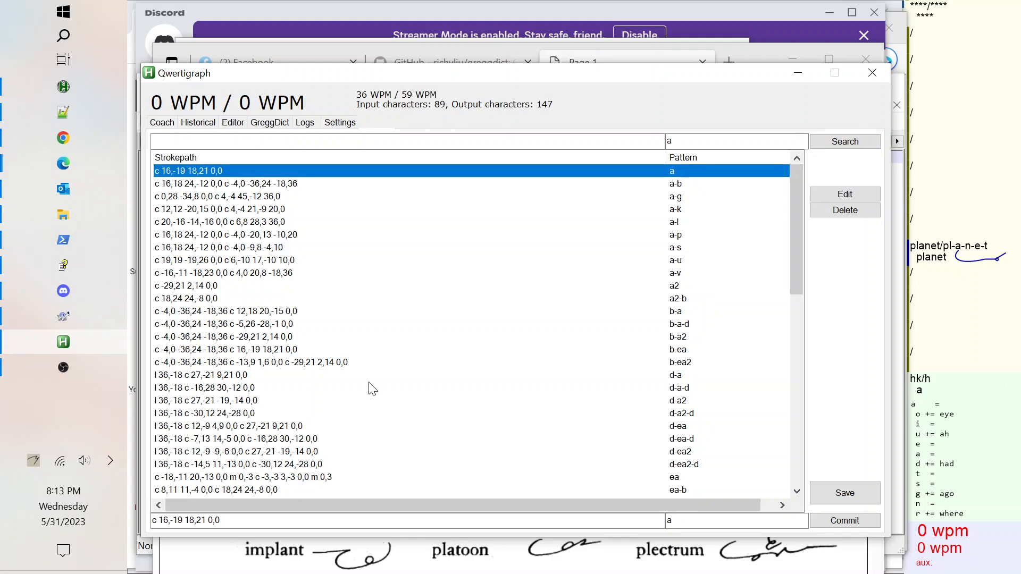
left_click_drag(232, 521, 151, 522)
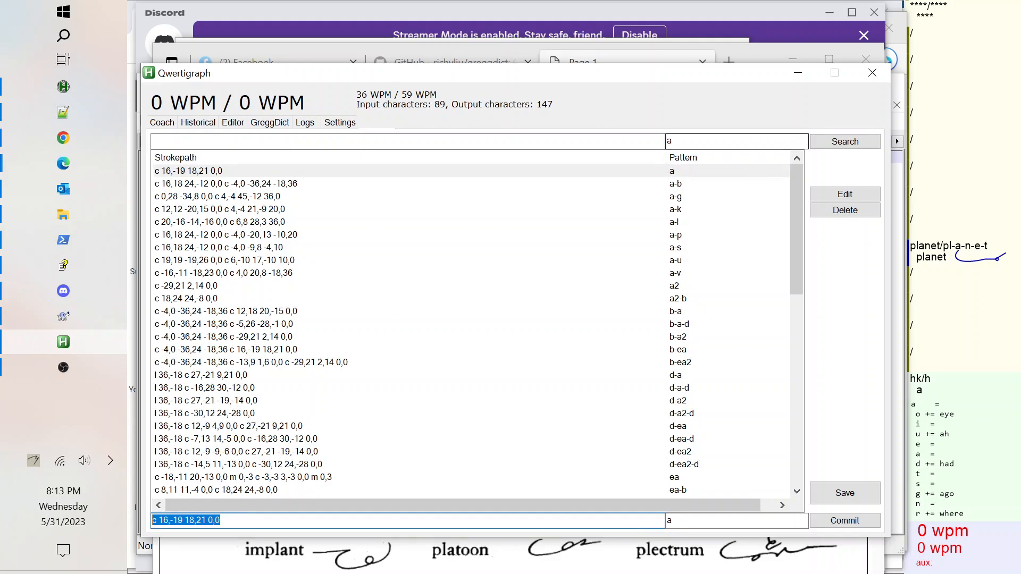
Search for pl-a, append the a curve c 16,-19 18,21 0,0 to its strokepath, and commit.
left_click_drag(678, 142, 649, 141)
type("pl")
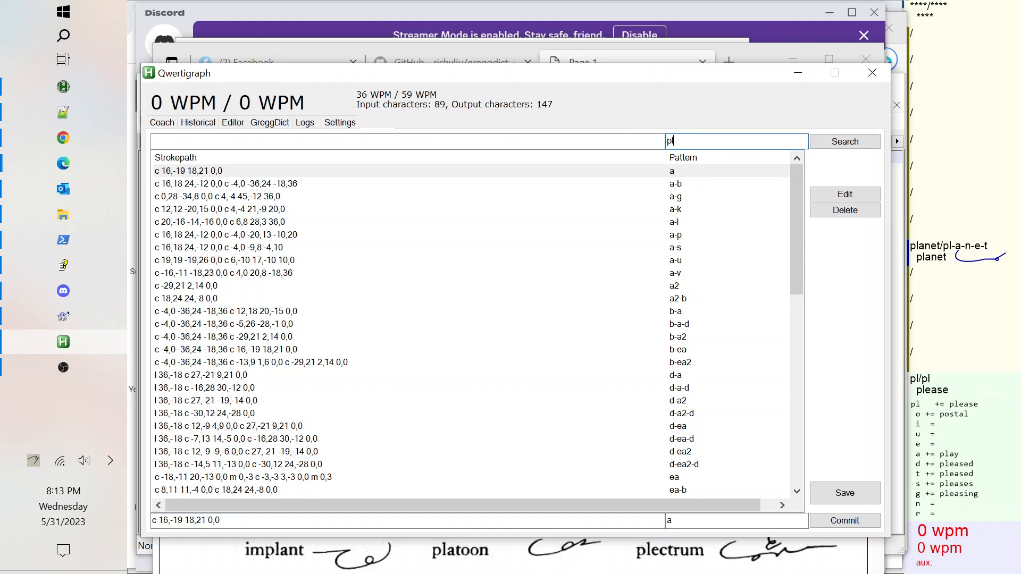
type("ease-a")
key("BackSpace")
key("BackSpace")
key("BackSpace")
key("BackSpace")
key("BackSpace")
type("l")
left_click(875, 140)
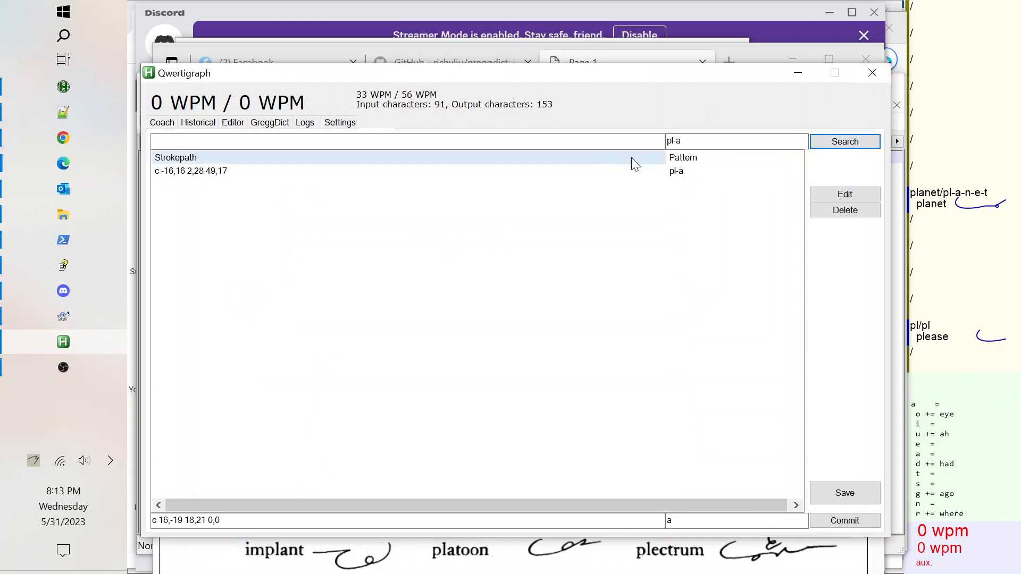
left_click(167, 173)
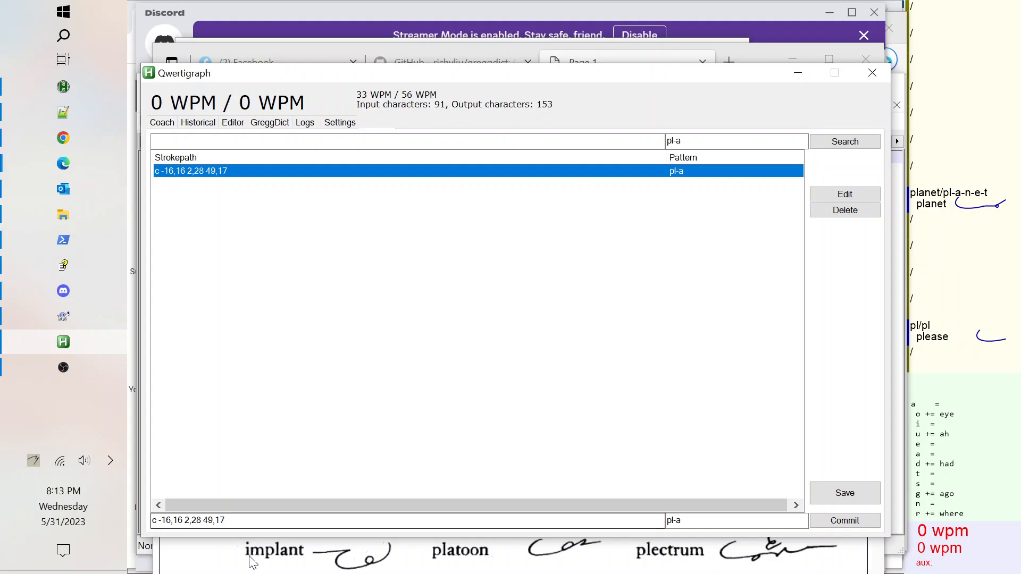
left_click(239, 522)
type("c 16,-19 18,21 0,0")
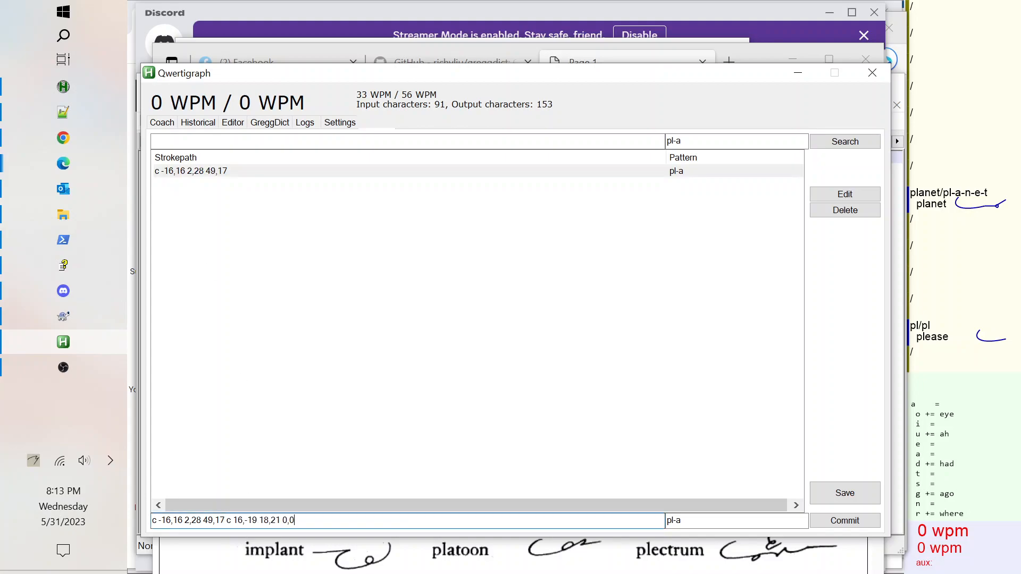
left_click(860, 525)
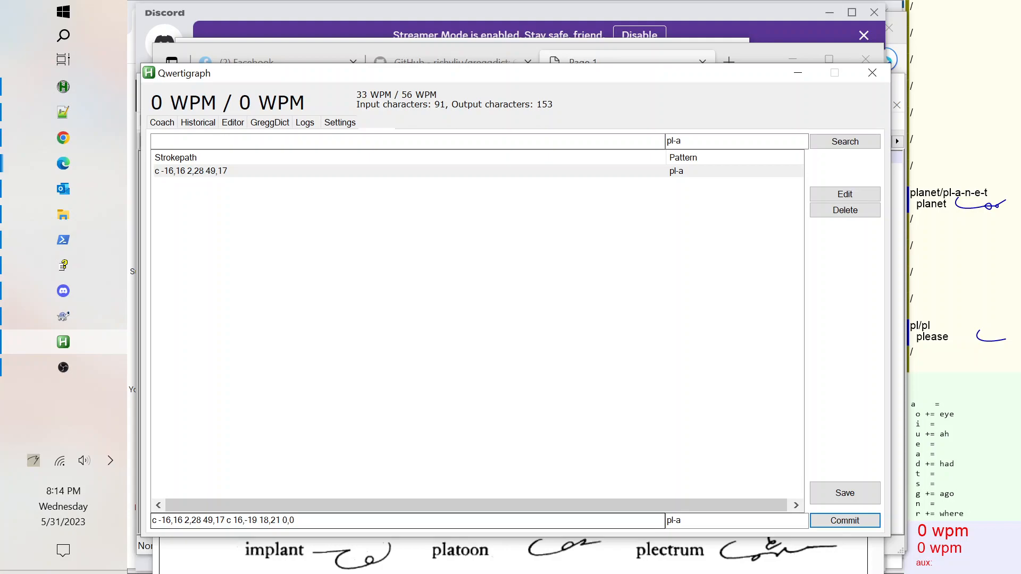
Flip the appended curve to c -16,-19 18,-21 0,0 in the pl-a strokepath and commit.
left_click(233, 520)
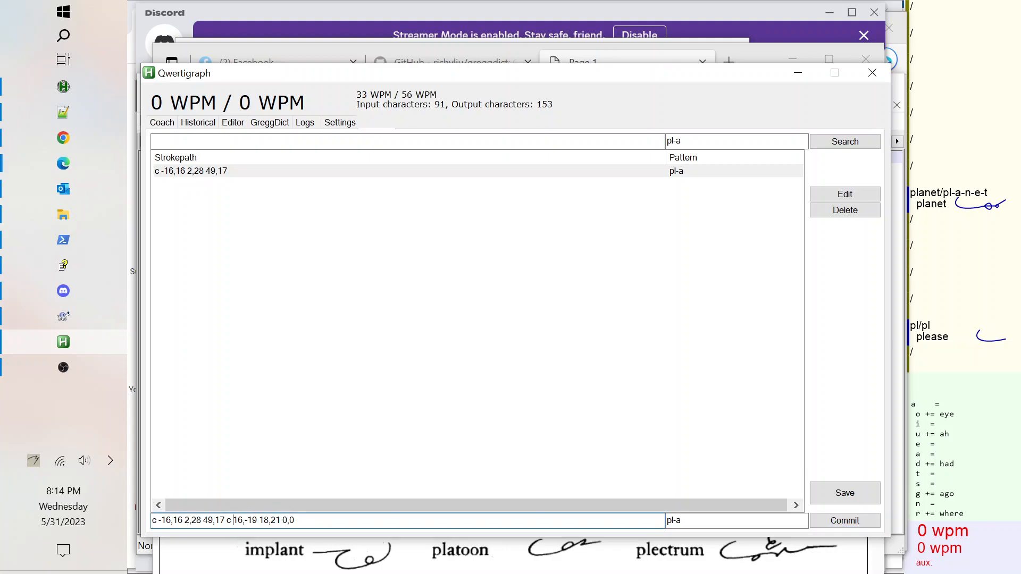
type("-")
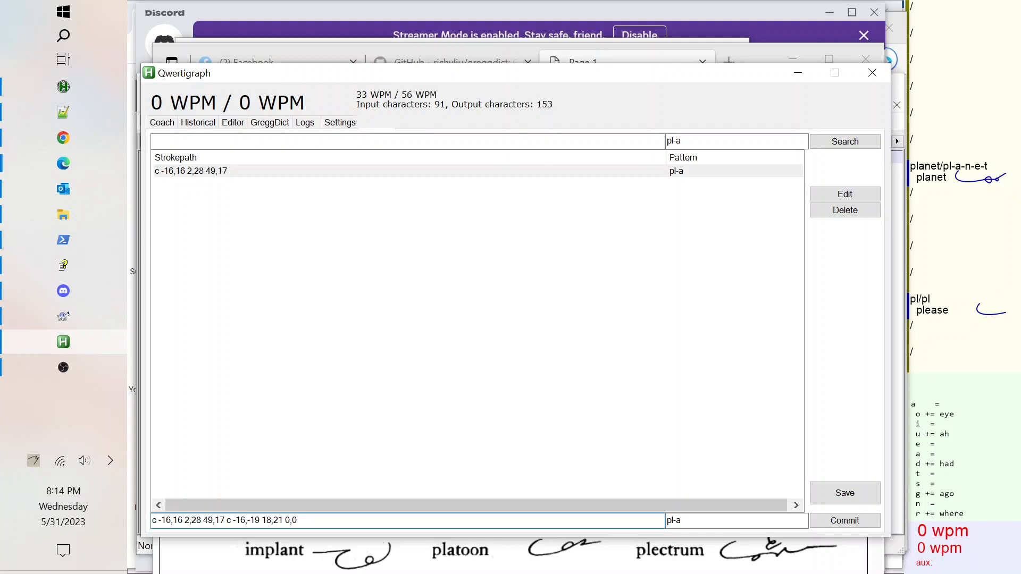
key("Right")
type("-")
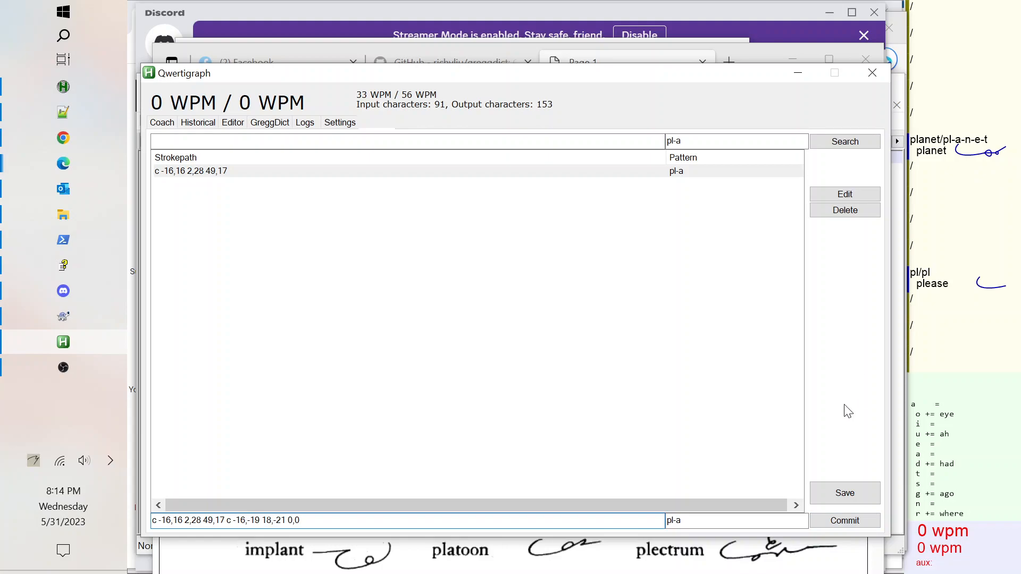
left_click(832, 523)
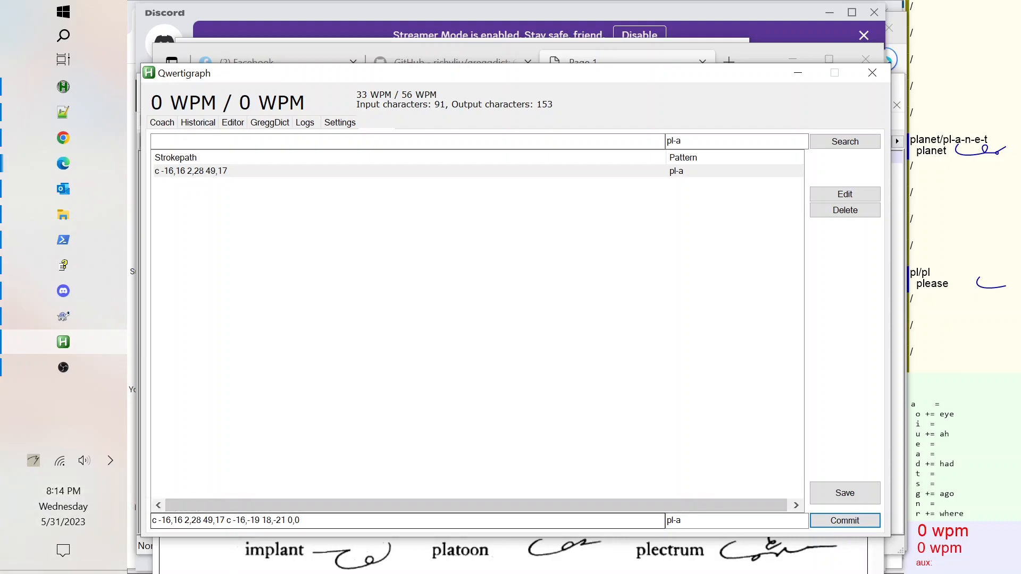
Change the appended curve of pl-a to c -19,-15 21,-18 0,0 and commit.
left_click_drag(255, 521, 259, 520)
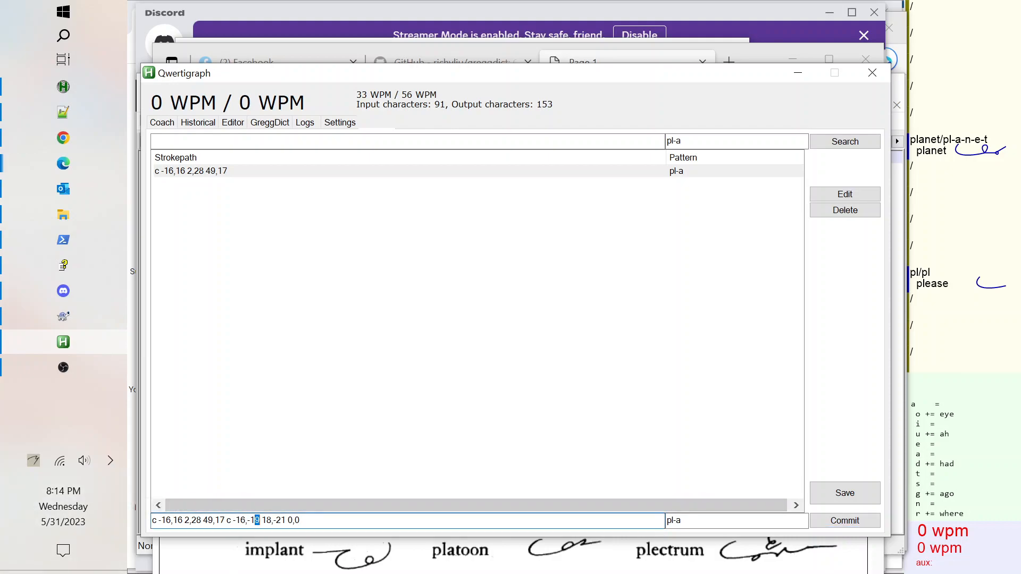
type("5")
left_click_drag(277, 520, 285, 520)
type("18")
key("BackSpace")
key("BackSpace")
type("21")
key("Left")
key("BackSpace")
type("9")
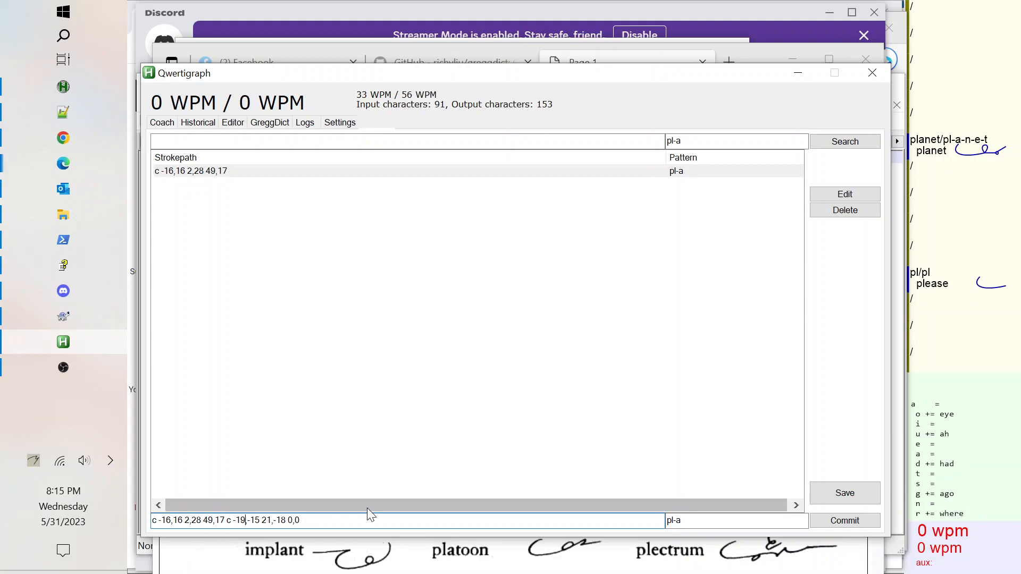
left_click(828, 520)
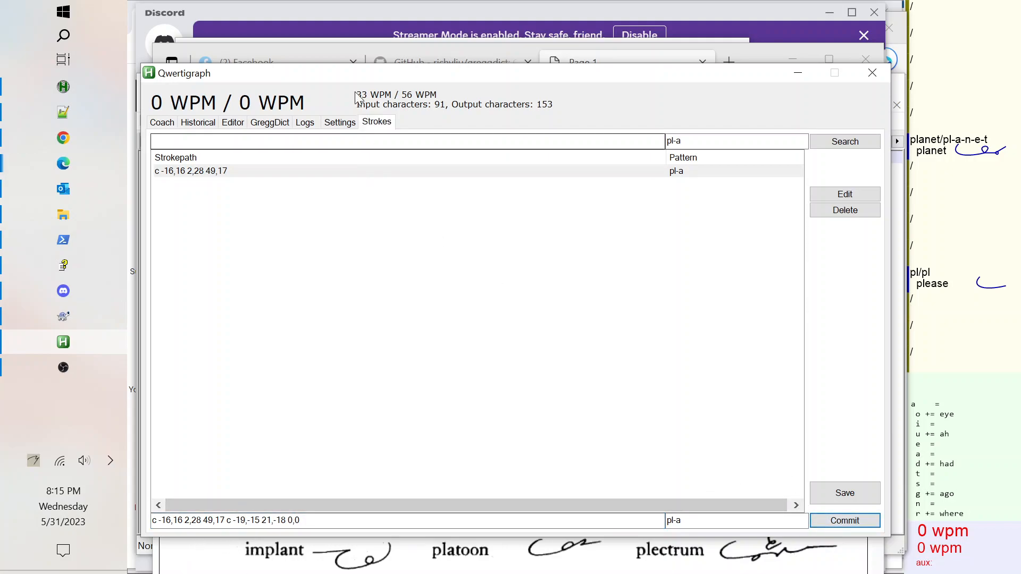
Compare with the printed planet outline, then set the appended curve to c -21,-9 21,-14 0,0 and commit.
left_click(613, 56)
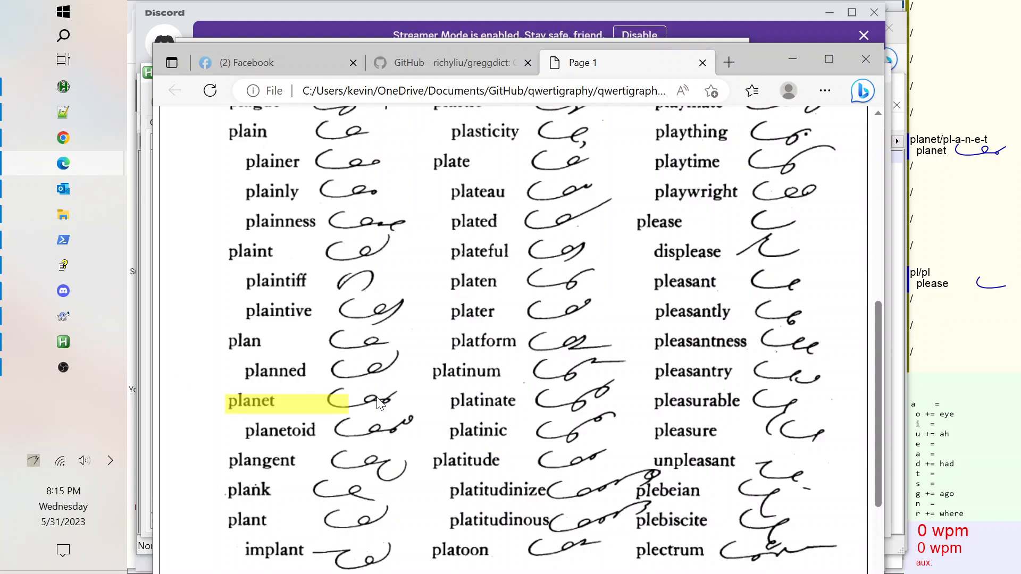
left_click(73, 341)
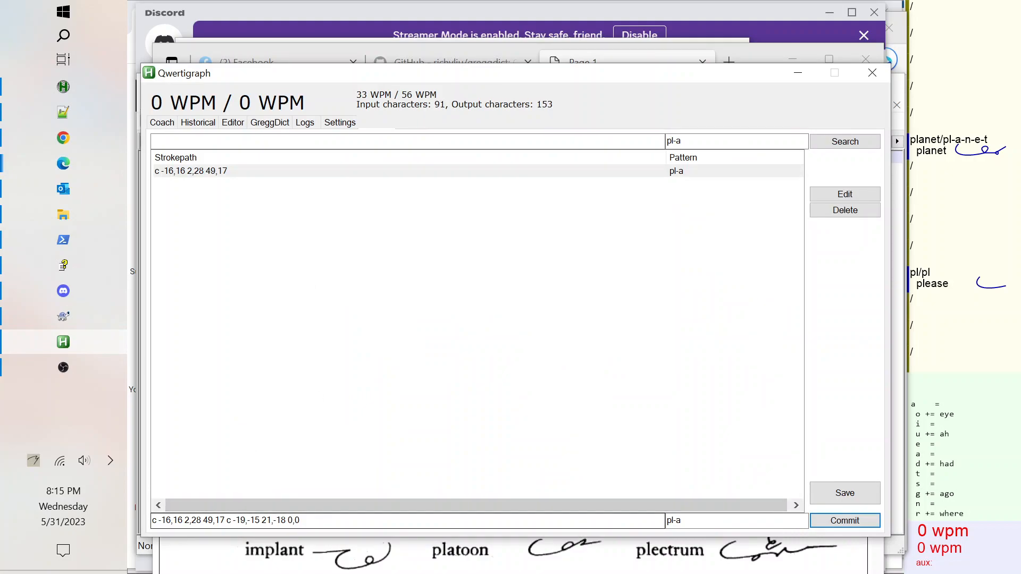
left_click(260, 520)
key("BackSpace")
key("BackSpace")
type("9")
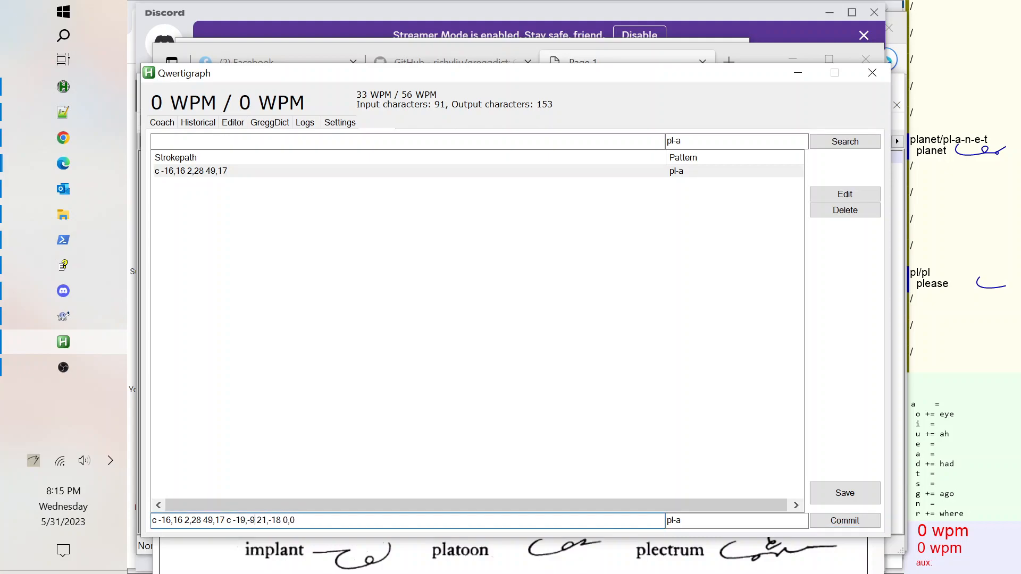
key("Left")
key("BackSpace")
key("BackSpace")
type("21")
key("BackSpace")
type("4")
left_click(835, 524)
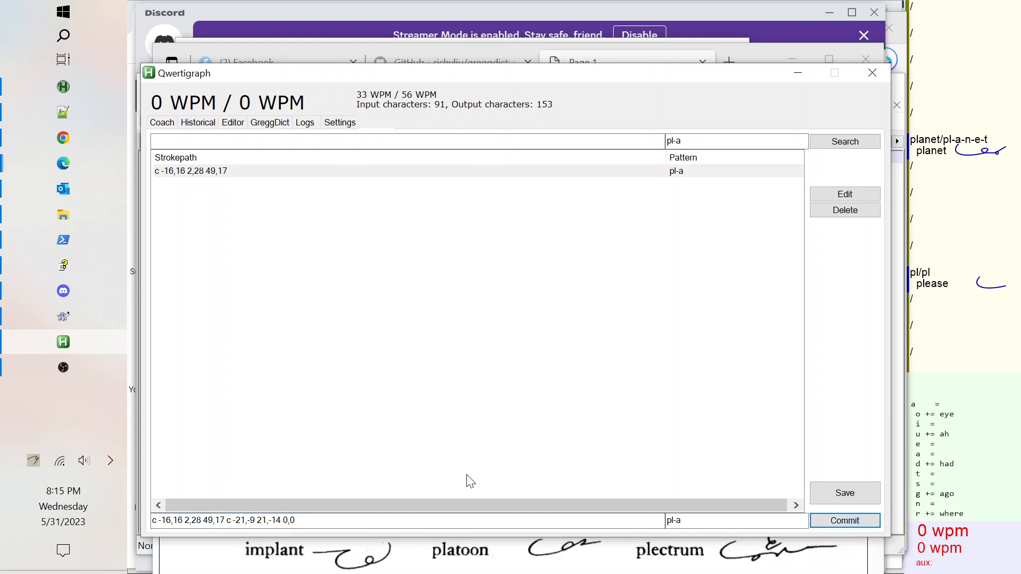
Change the appended curve of pl-a to c -28,-5 21,-14 0,0 and commit.
left_click(245, 520)
key("BackSpace")
type("8")
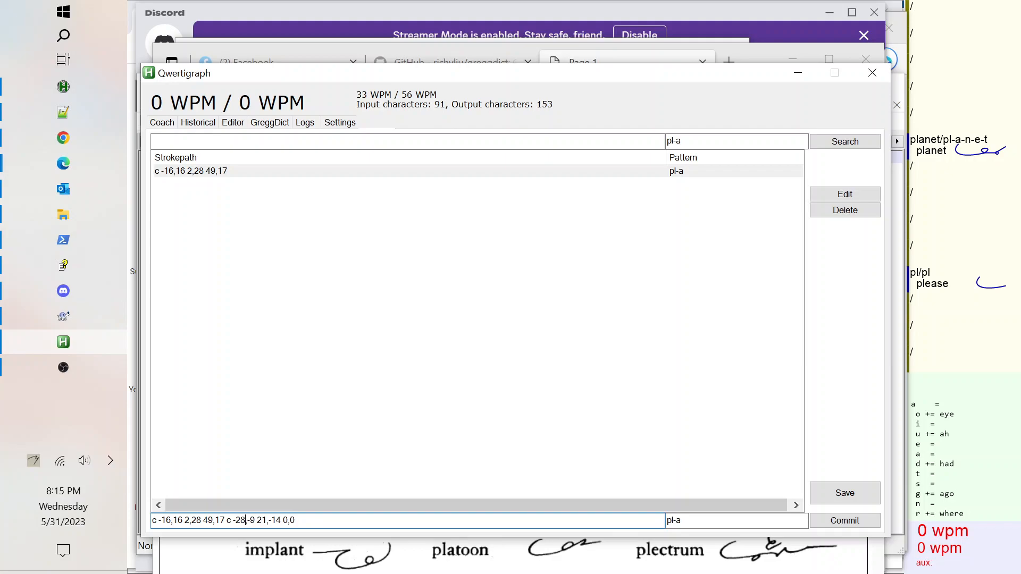
key("BackSpace")
type("5")
left_click(850, 522)
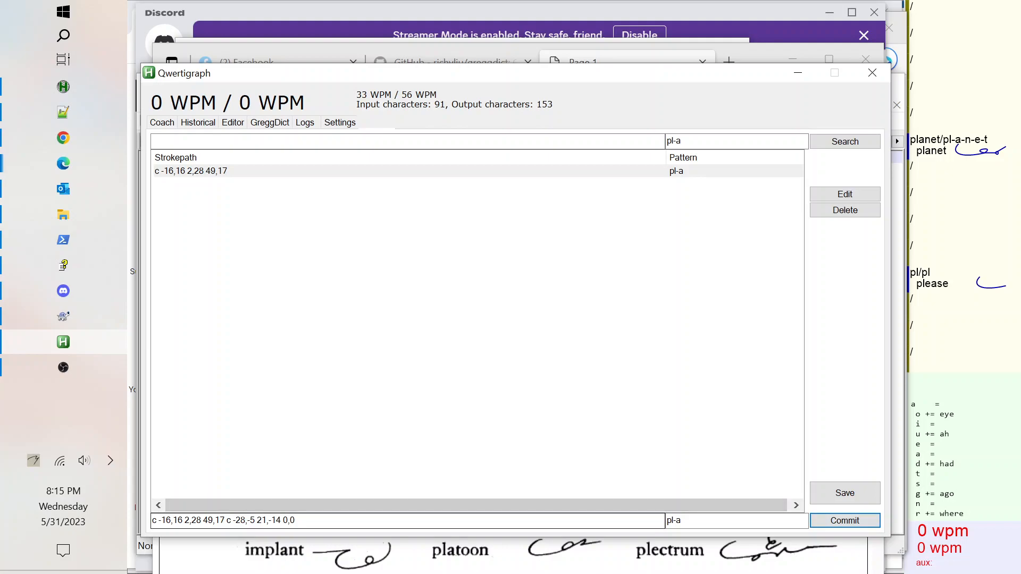
Change the appended curve of pl-a to c -28,-5 18,-14 0,0 and commit.
left_click(267, 521)
key("BackSpace")
key("BackSpace")
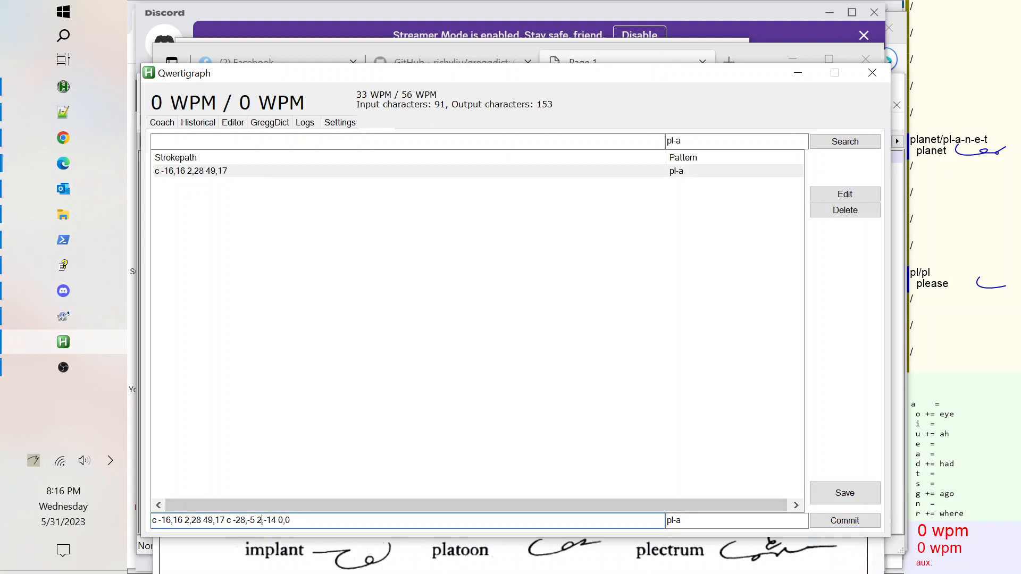
type("18")
left_click(823, 521)
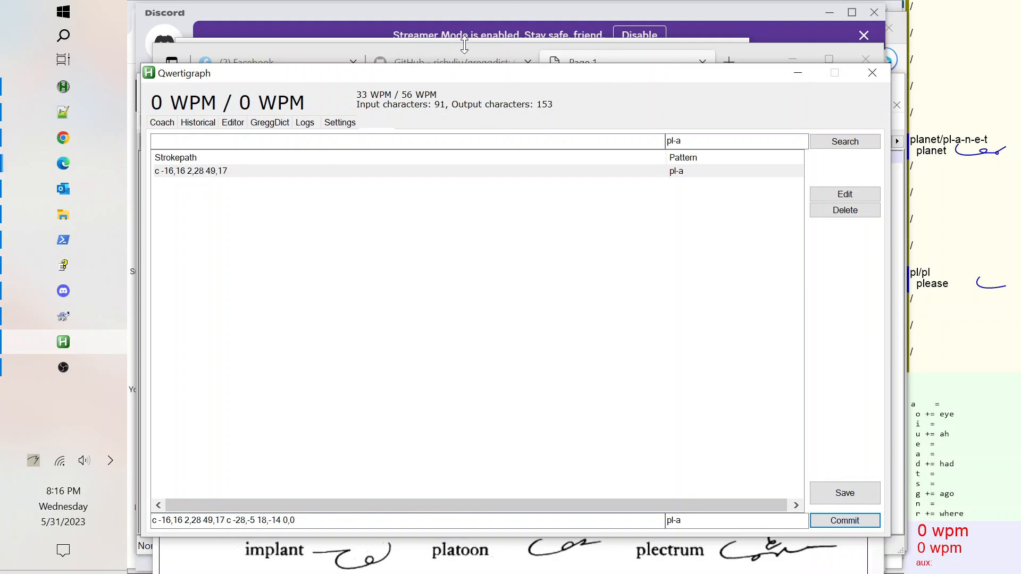
Compare with the printed planet outline, then set the appended curve of pl-a to c -28,0 18,-14 0,0 and commit.
left_click(597, 61)
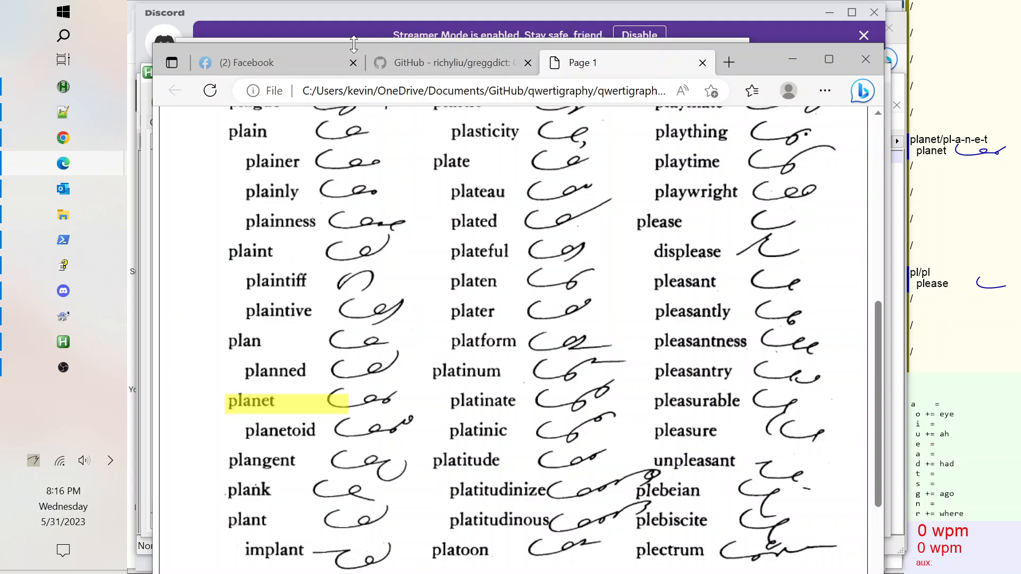
left_click(71, 340)
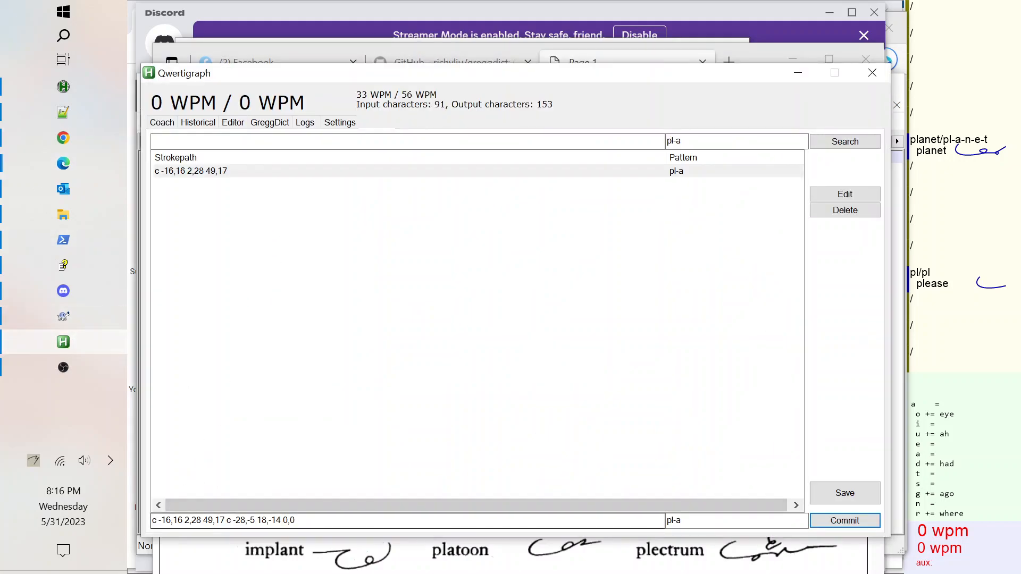
left_click(255, 520)
key("BackSpace")
key("BackSpace")
type("0")
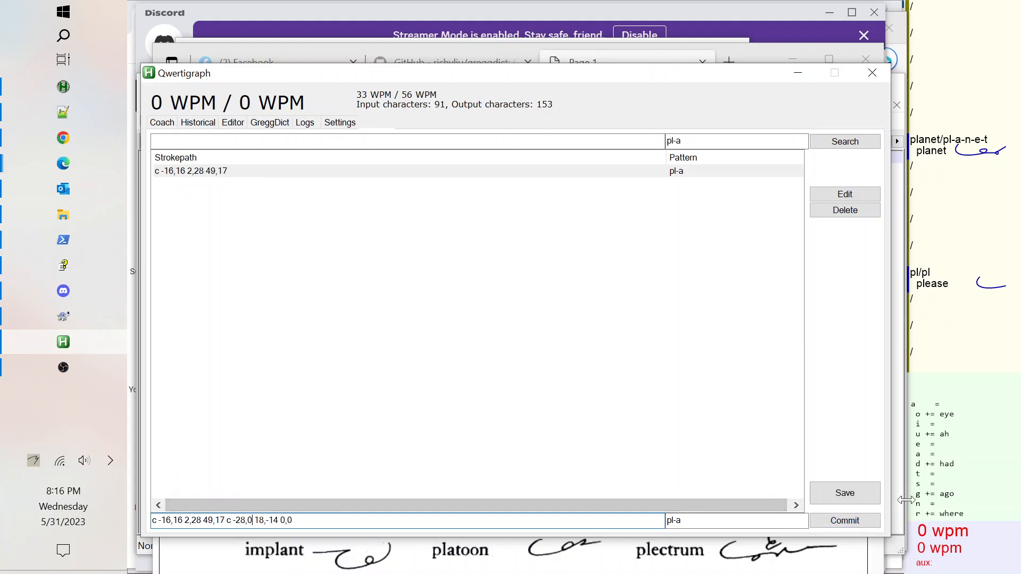
left_click(838, 521)
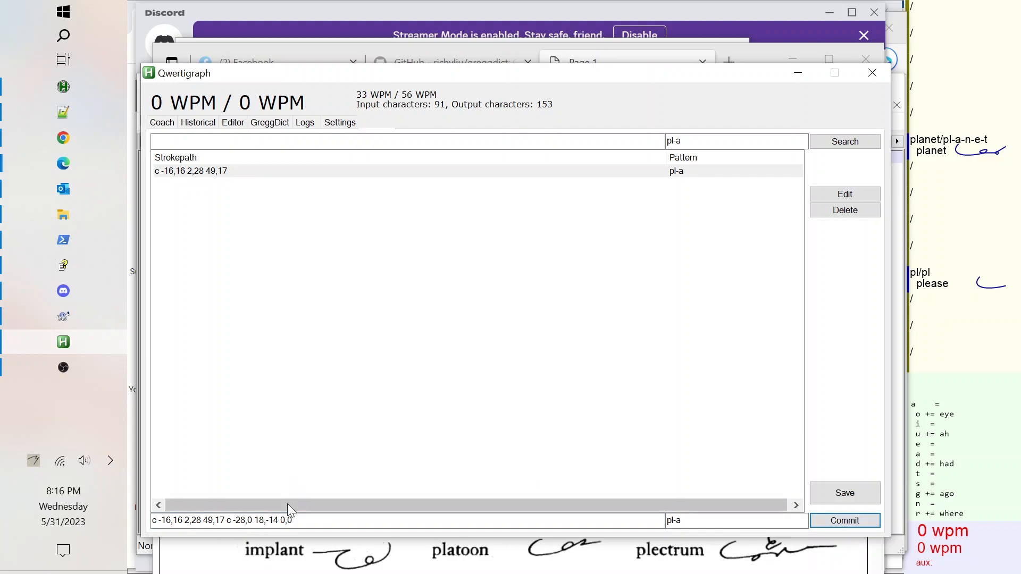
Change the appended curve of pl-a to c -28,0 18,-18 0,0, commit, and save the patterns.
left_click(278, 521)
key("BackSpace")
type("8")
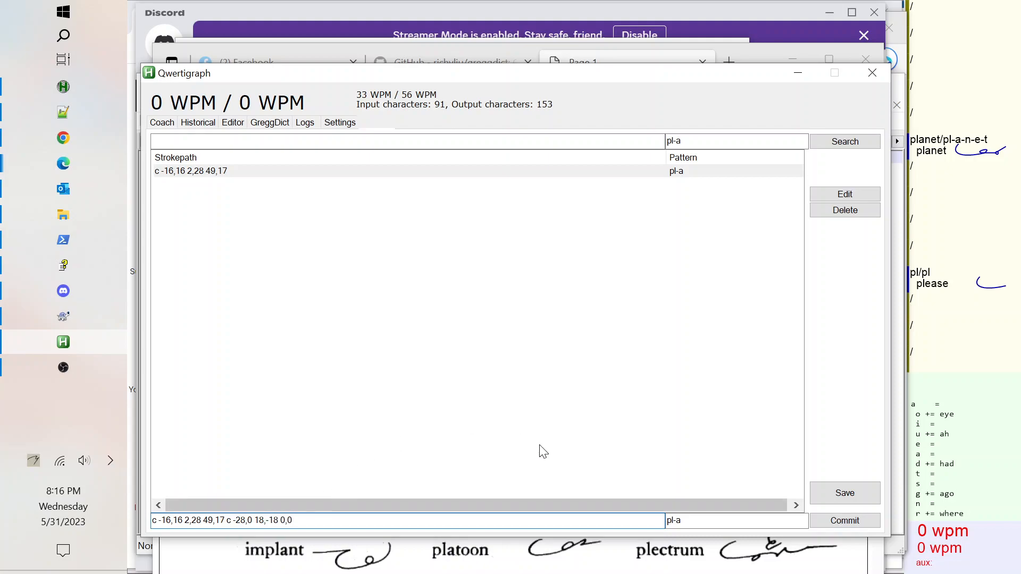
left_click(852, 521)
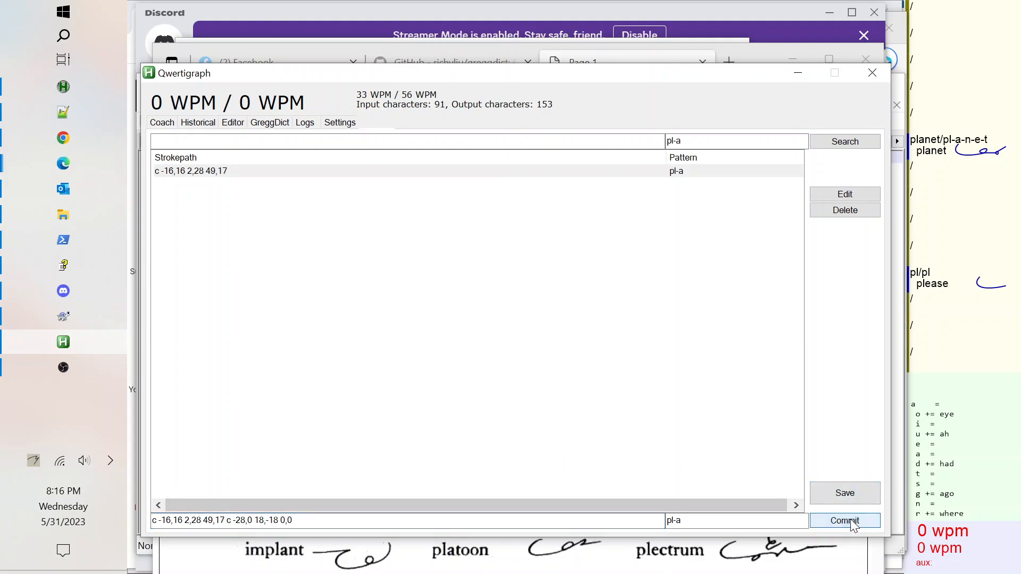
left_click(852, 499)
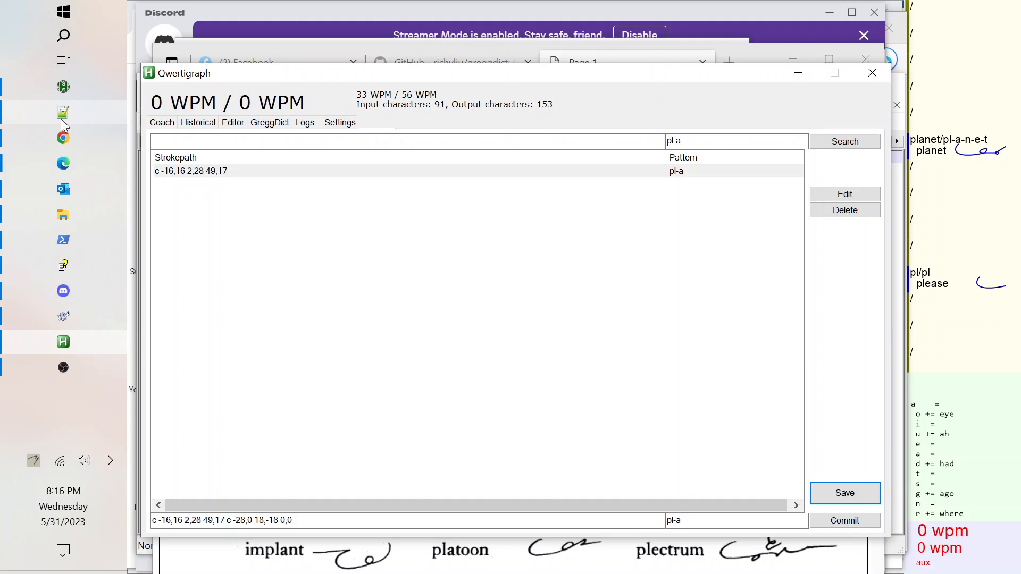
Look up planetary in the printed dictionary from the editor and scroll to the planet entries.
mouse_move(64, 123)
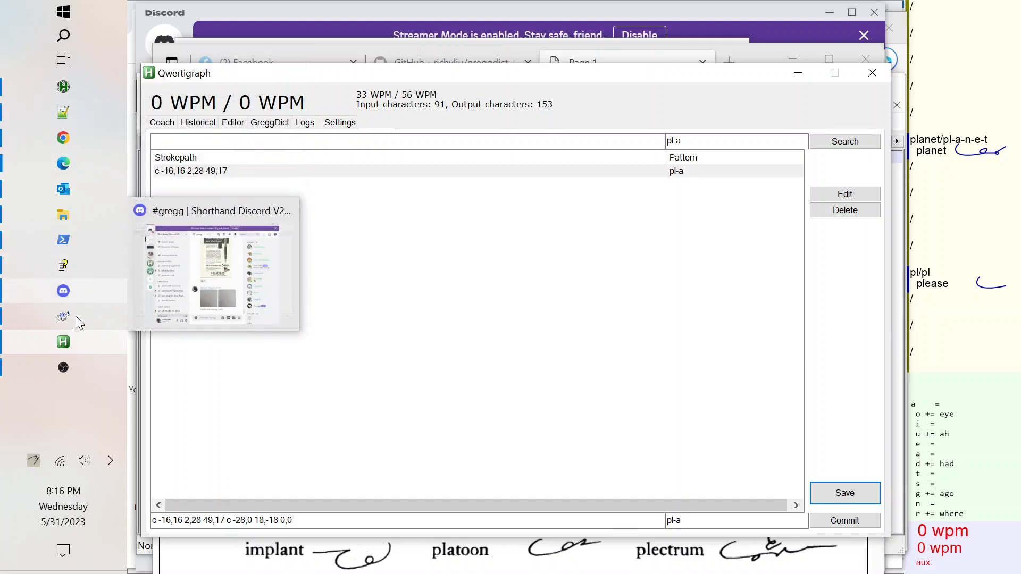
mouse_move(72, 342)
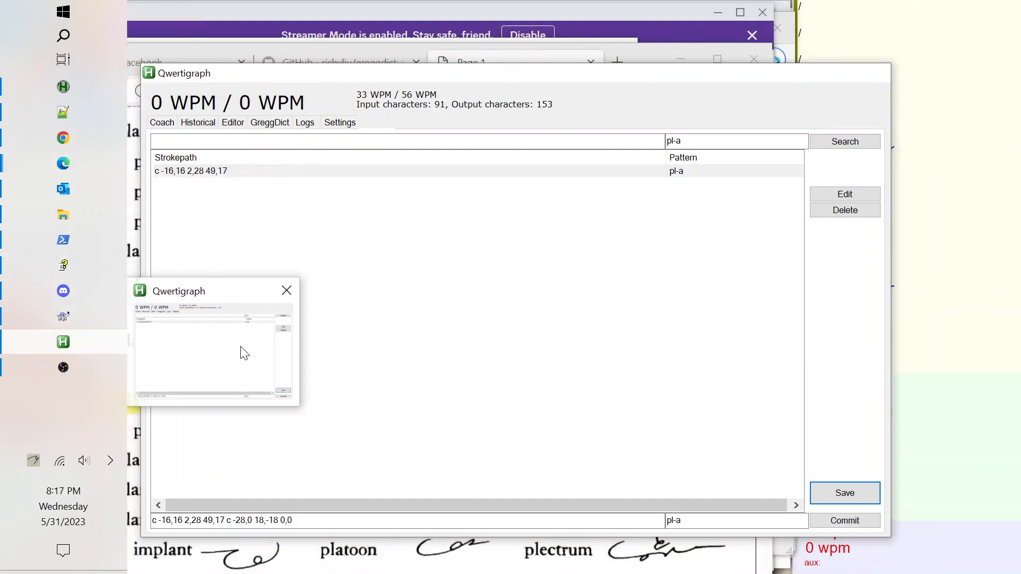
left_click(234, 123)
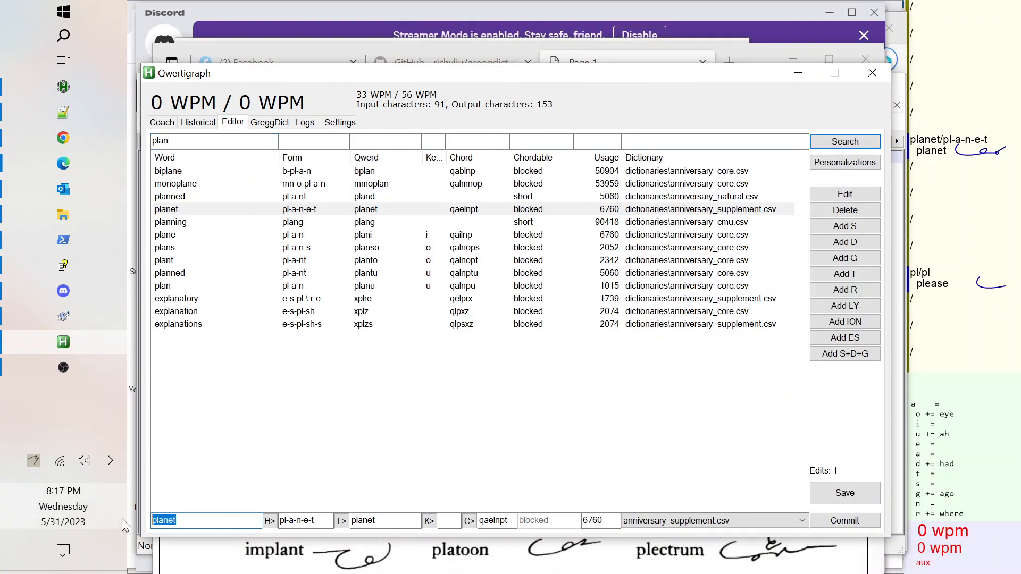
type("plate")
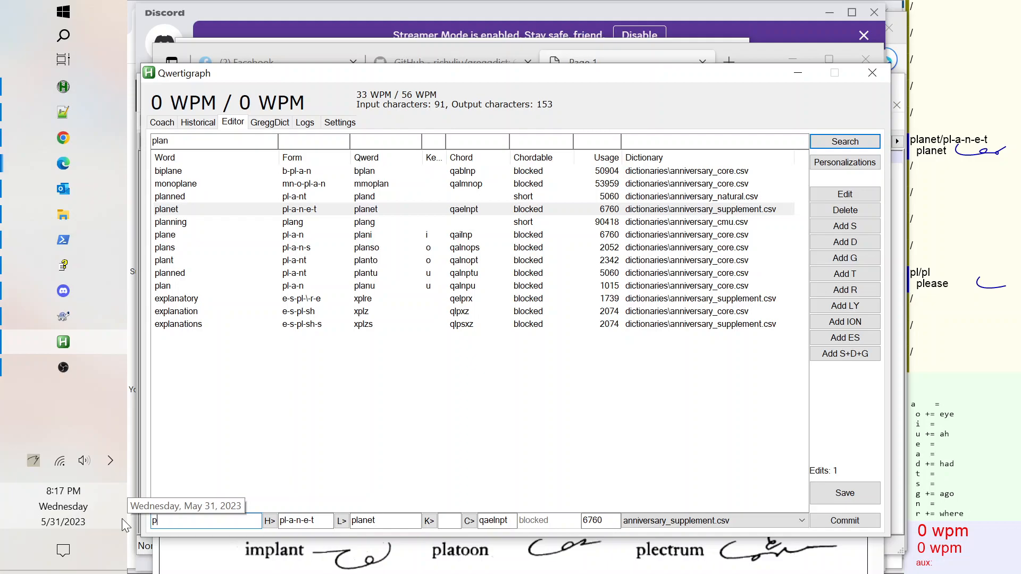
key("BackSpace")
key("BackSpace")
type("netary")
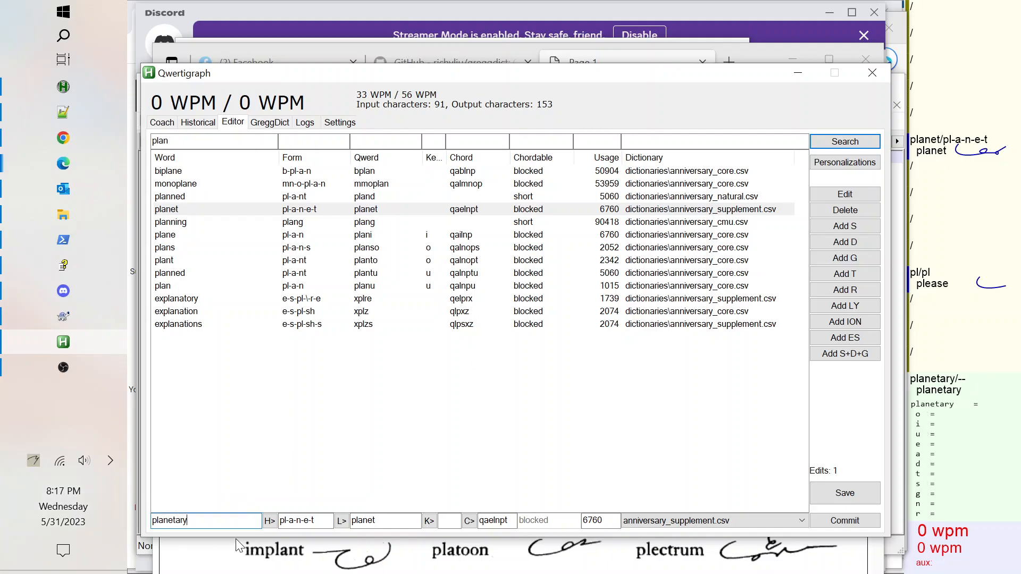
left_click(270, 523)
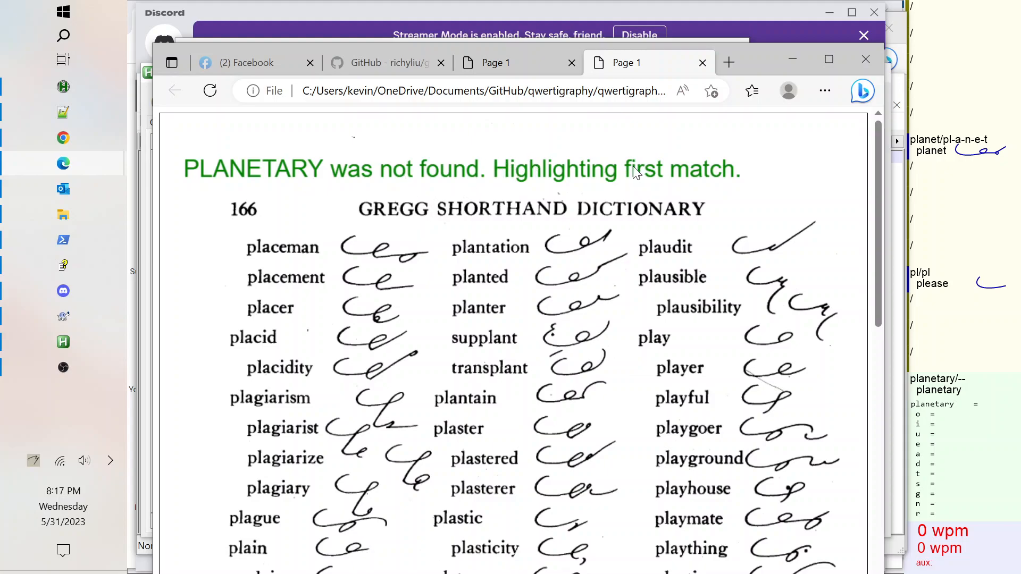
scroll(633, 166, "down", 5)
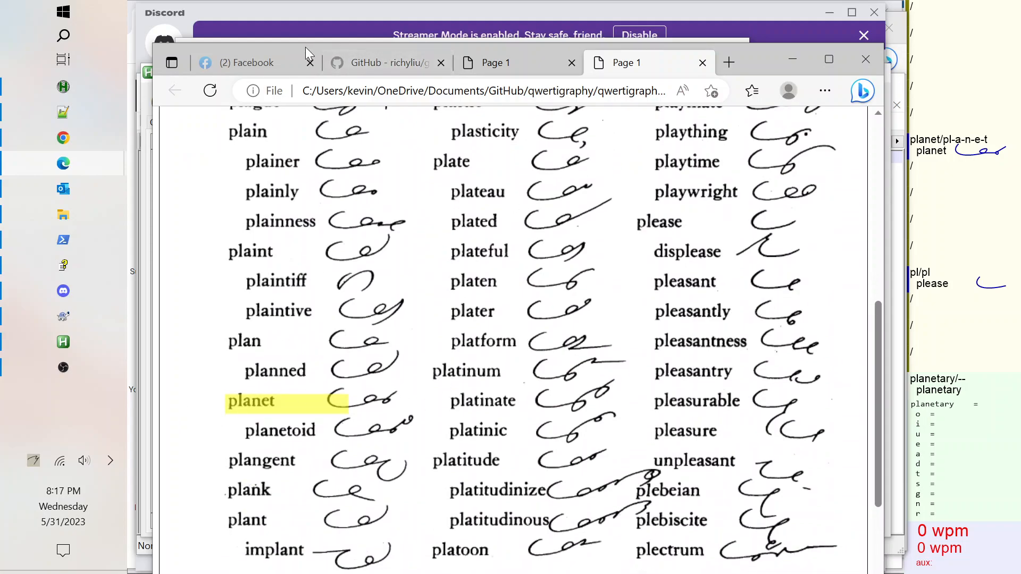
Test the printed-dictionary lookup with the word 123.
mouse_move(63, 111)
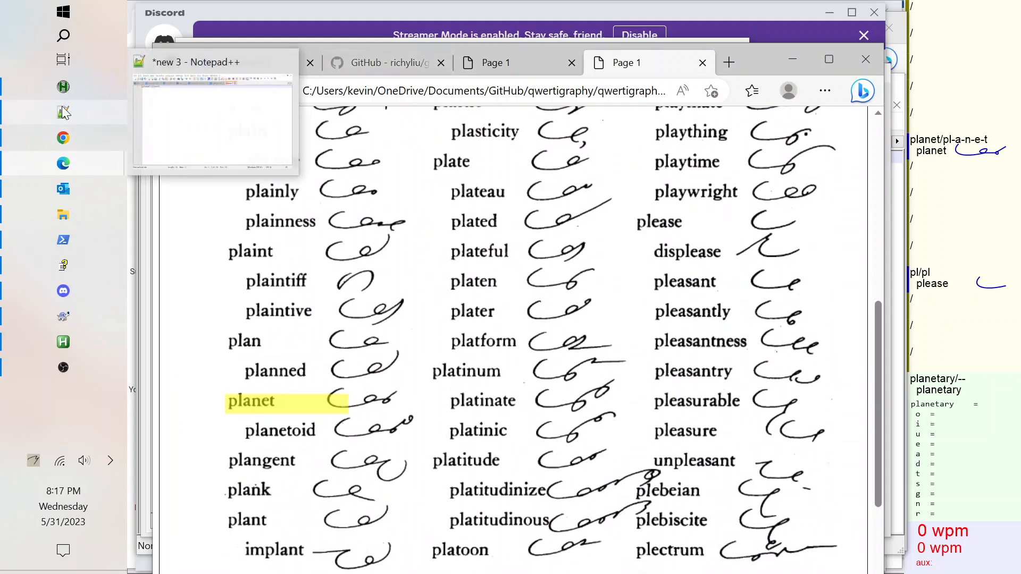
left_click(63, 108)
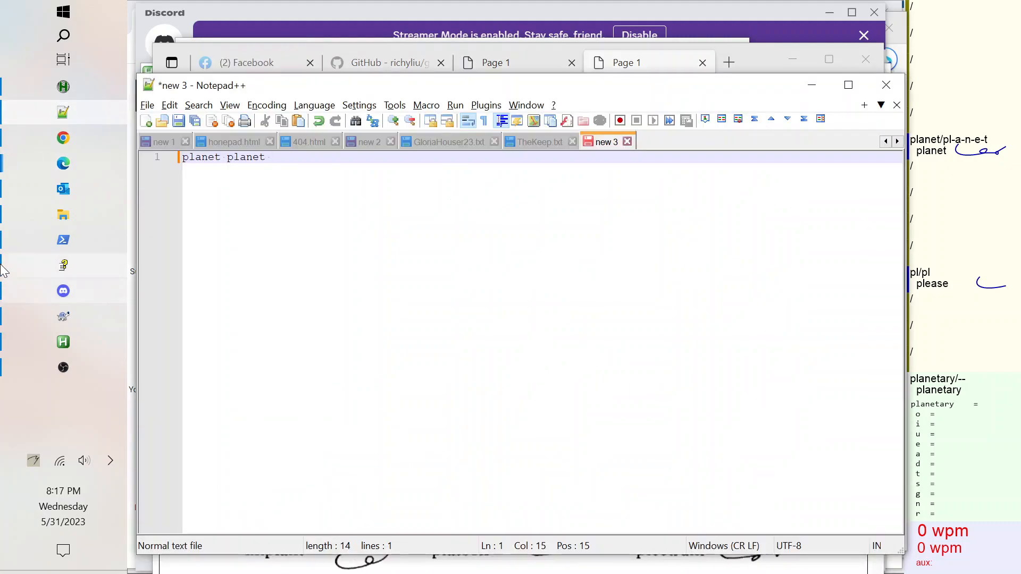
left_click(63, 343)
key("shift+Tab")
type("123")
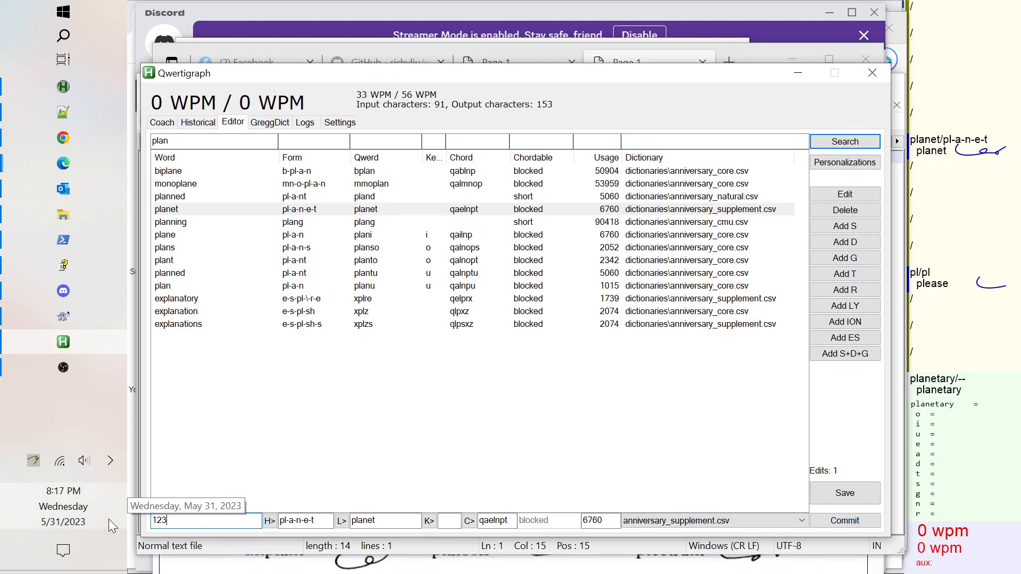
left_click(270, 521)
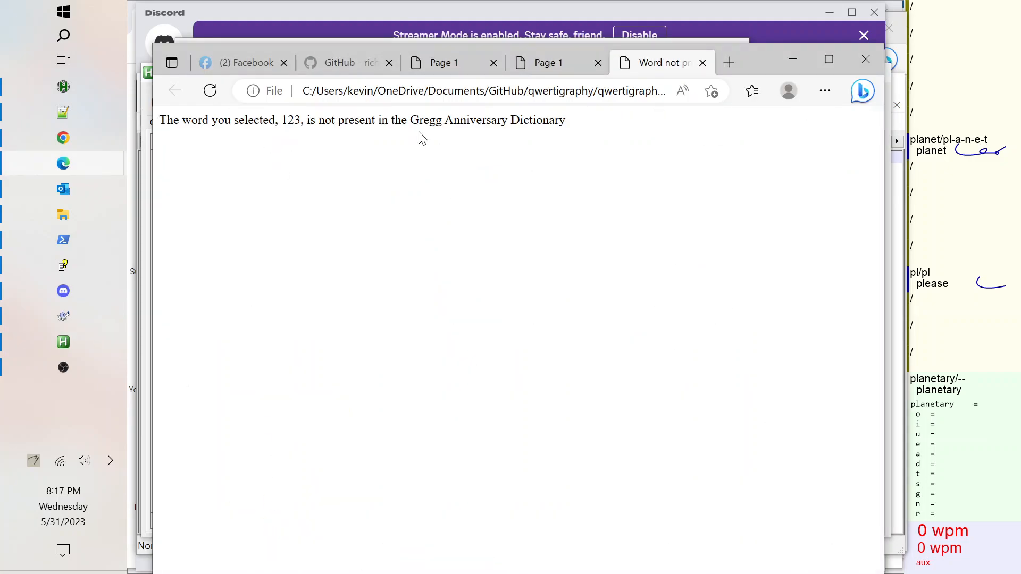
Look up bring and then bright in the printed dictionary.
left_click(63, 342)
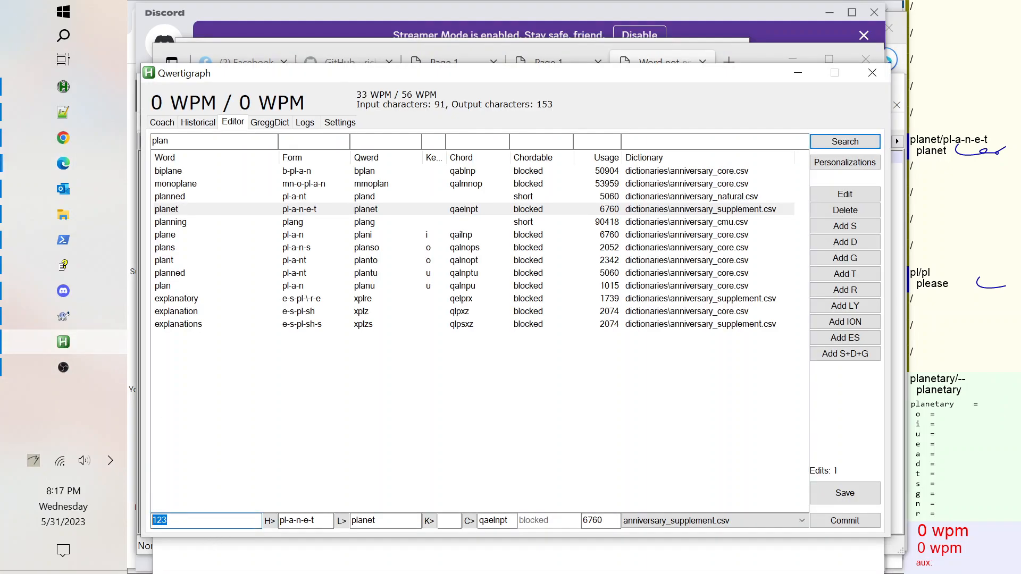
type("bring")
key("Tab")
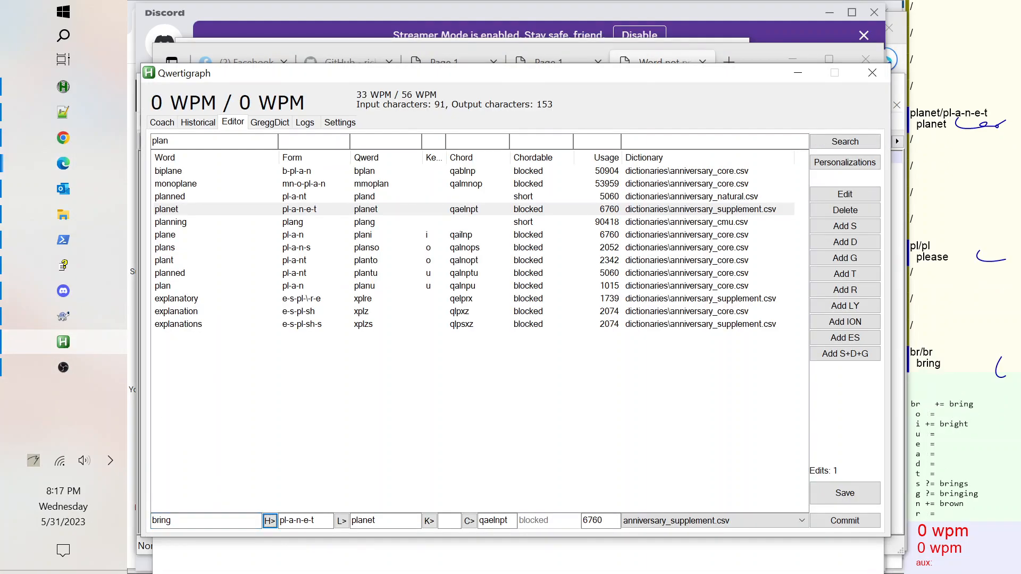
key("Return")
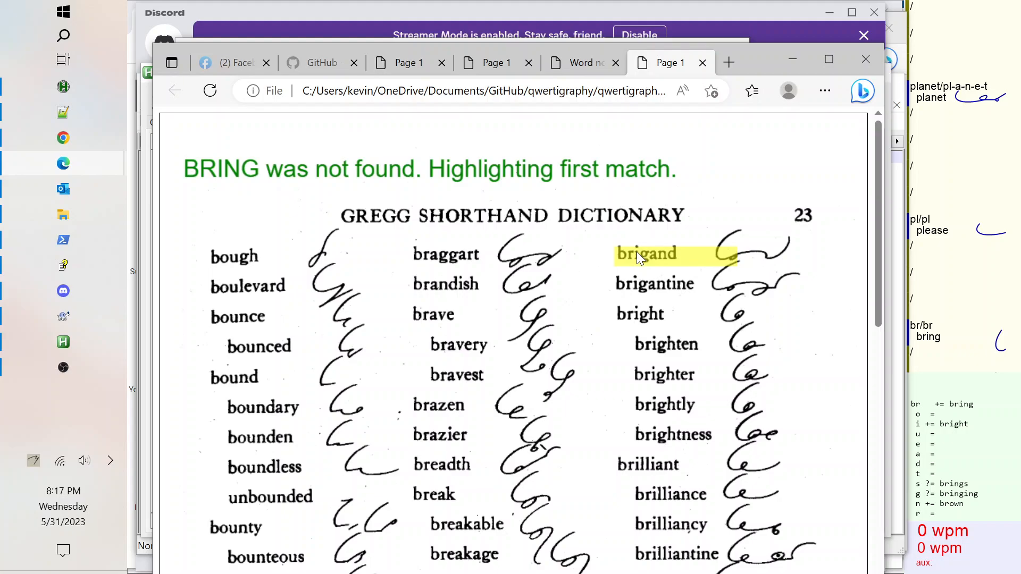
left_click(62, 342)
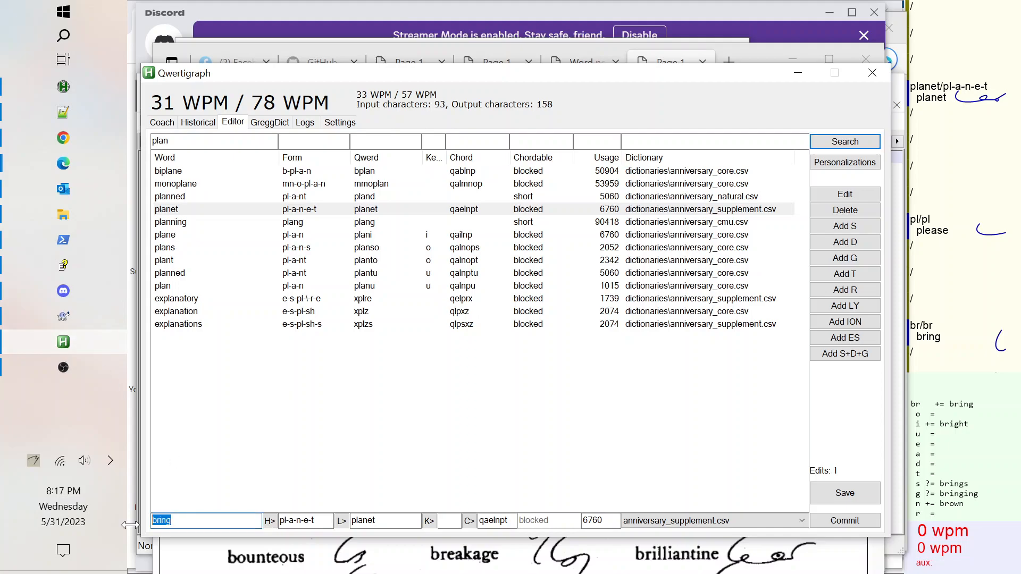
type("brig")
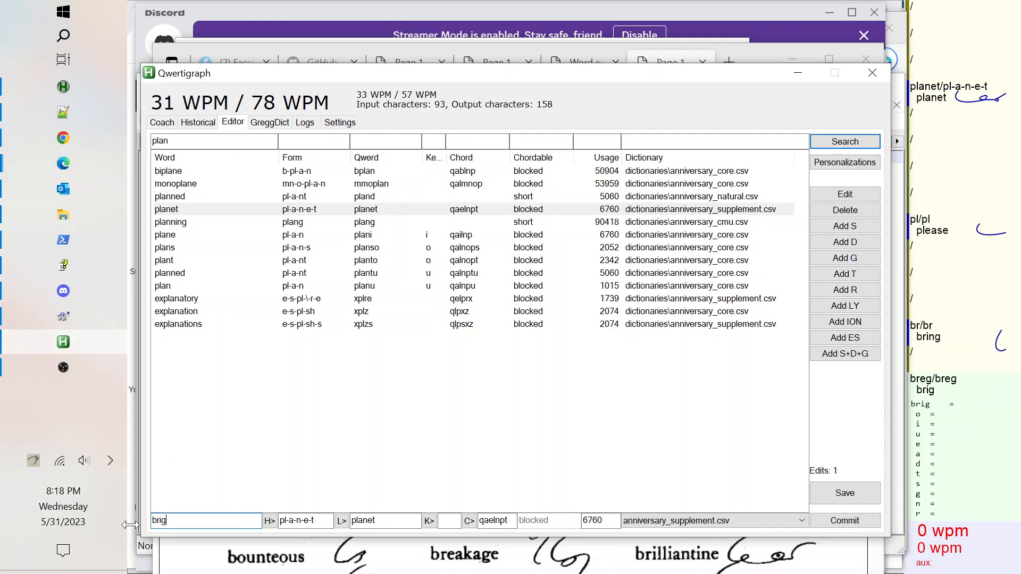
type("ht")
left_click(267, 523)
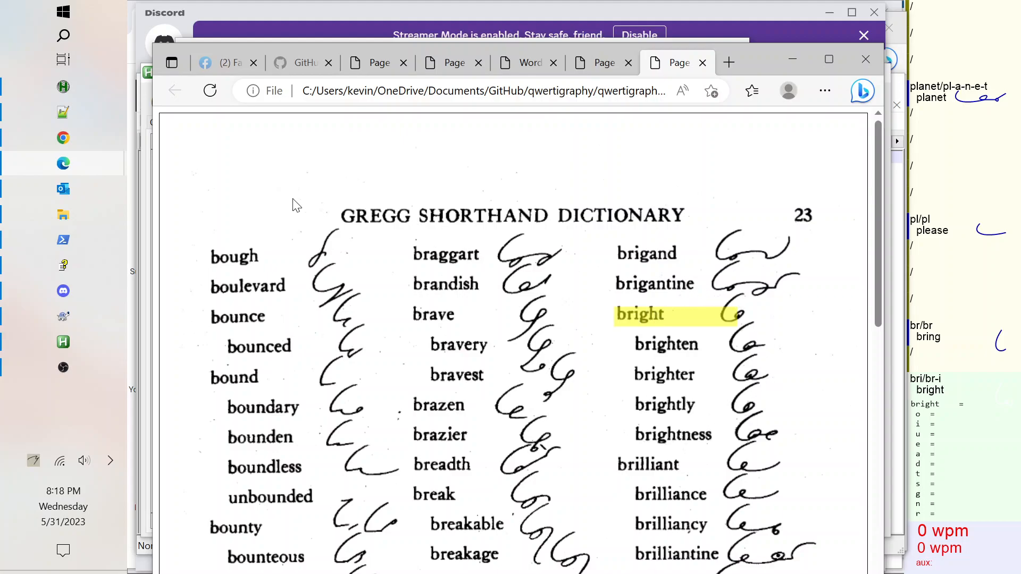
Search the editor for bright, load its entry into the edit fields, and compare it with the printed outline.
left_click(63, 342)
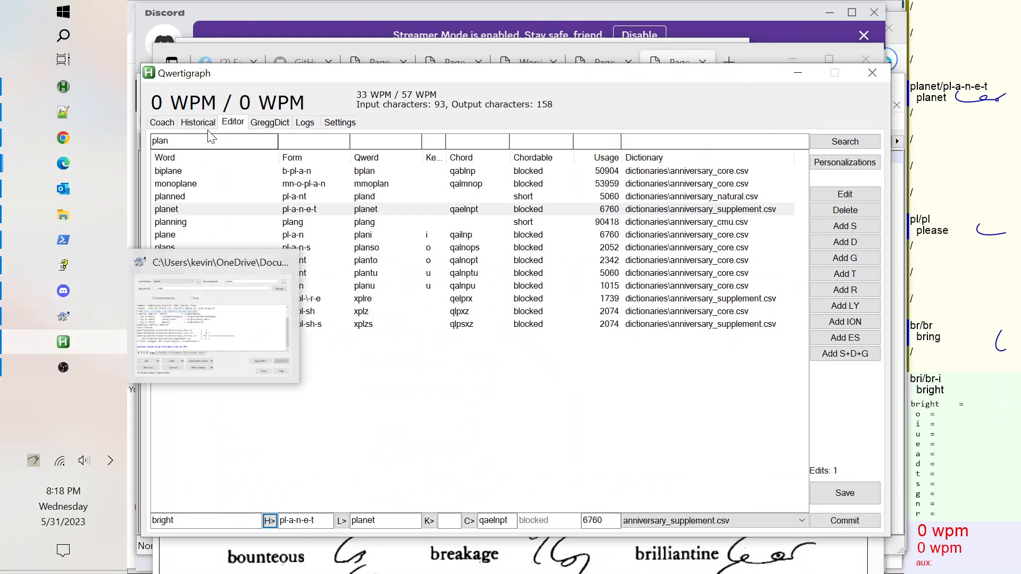
left_click(212, 141)
type("bright")
key("Return")
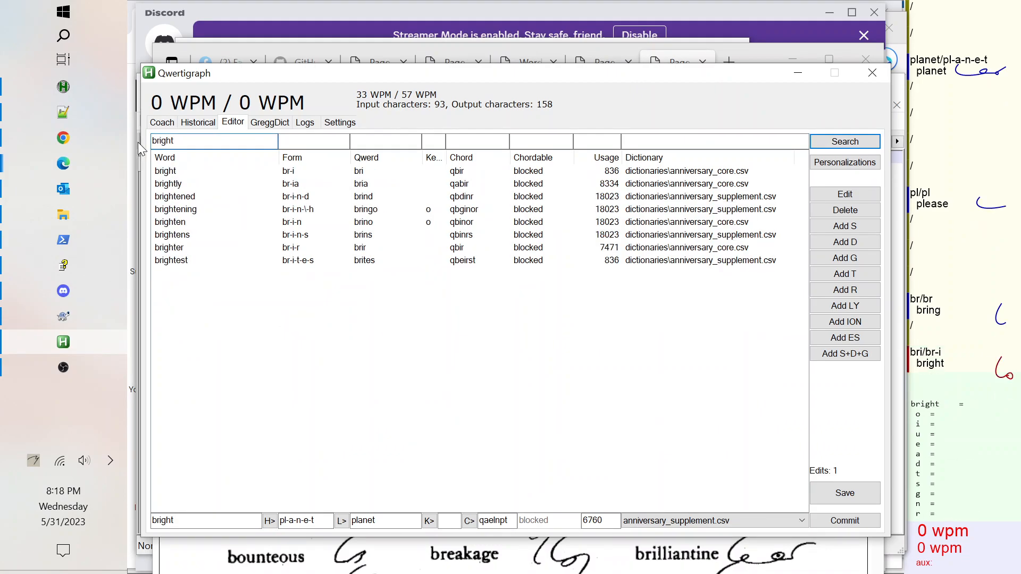
left_click(171, 173)
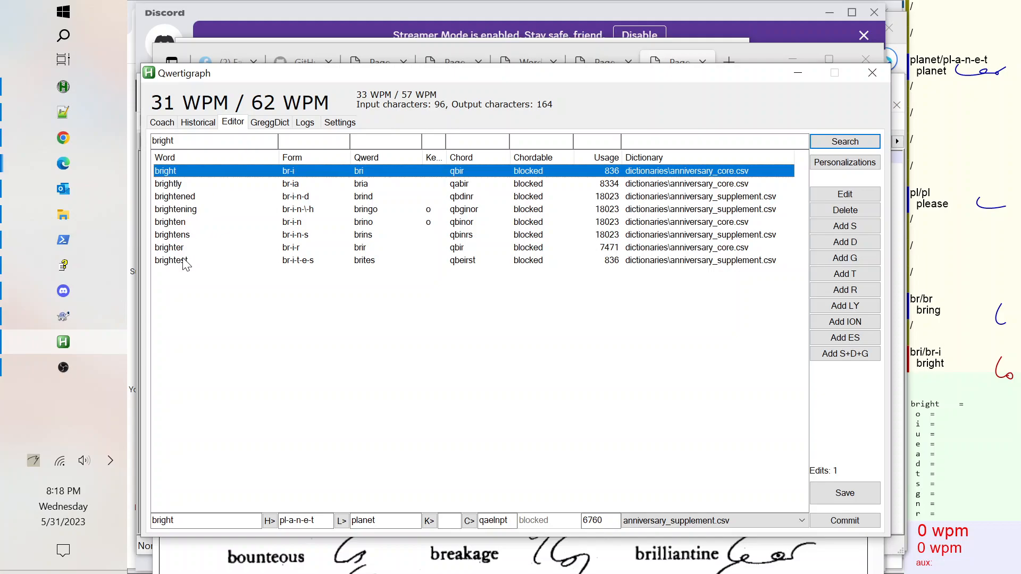
key("alt+Tab")
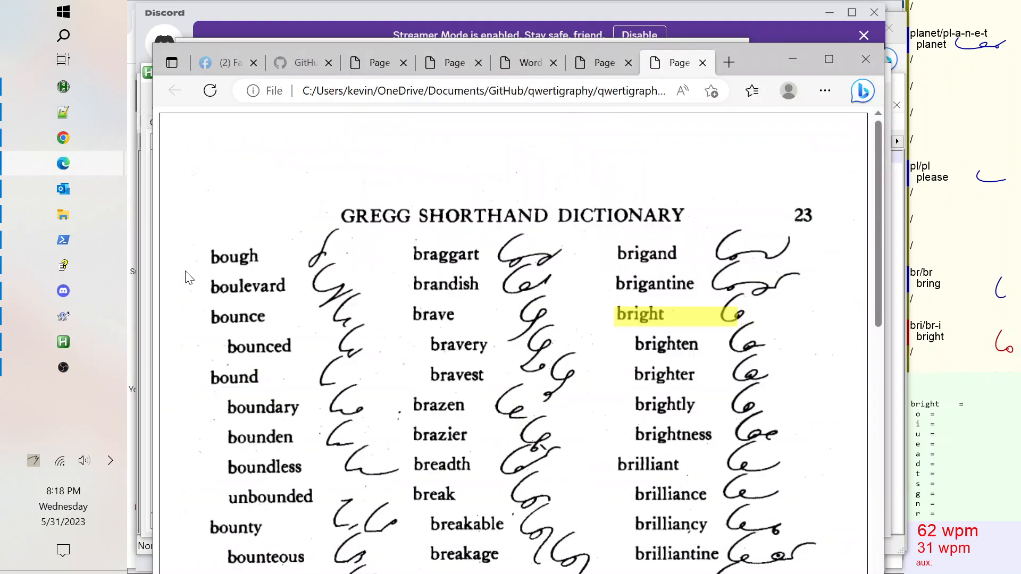
key("alt+Tab")
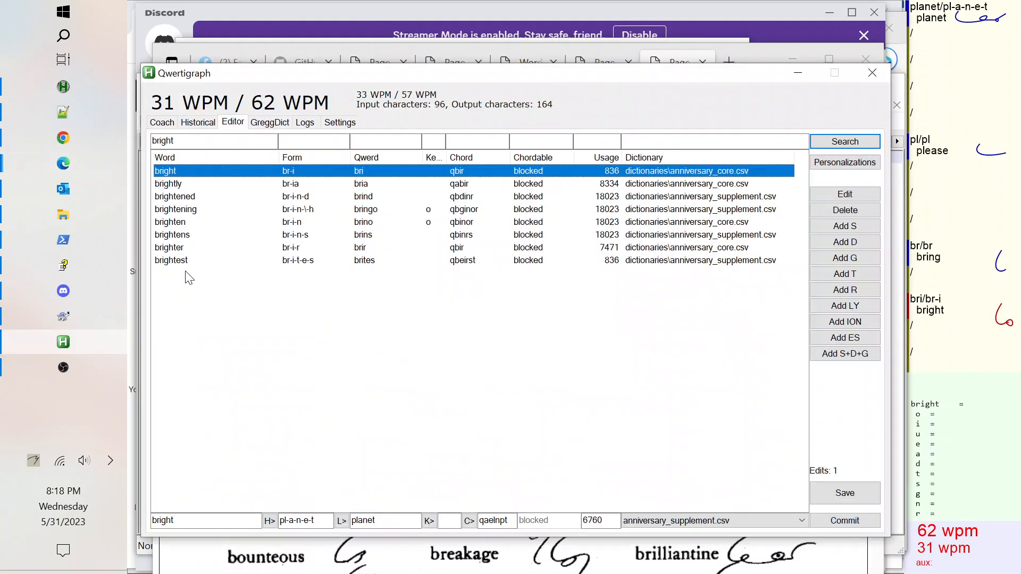
double_click(171, 171)
key("alt+Tab")
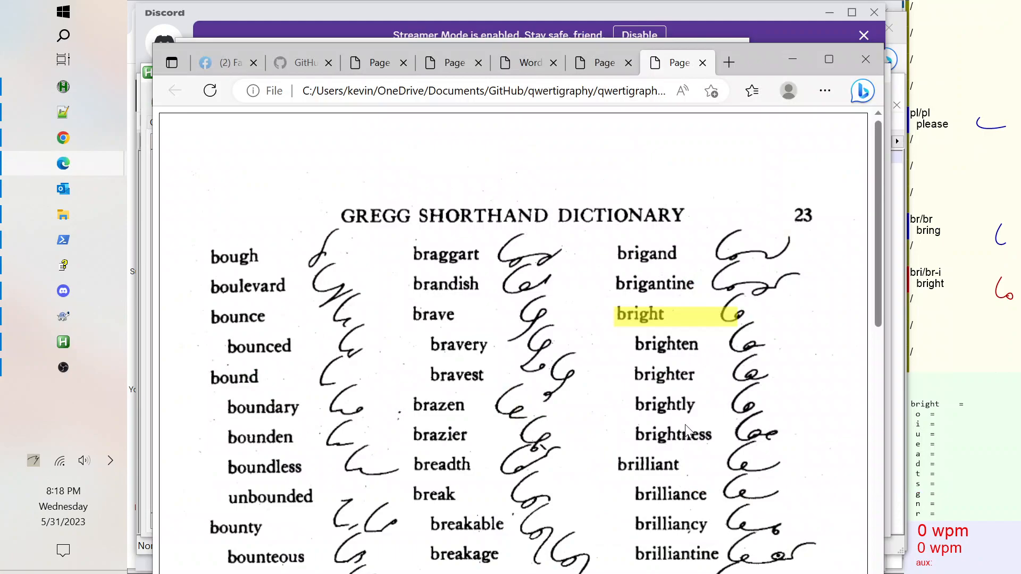
key("alt+Tab")
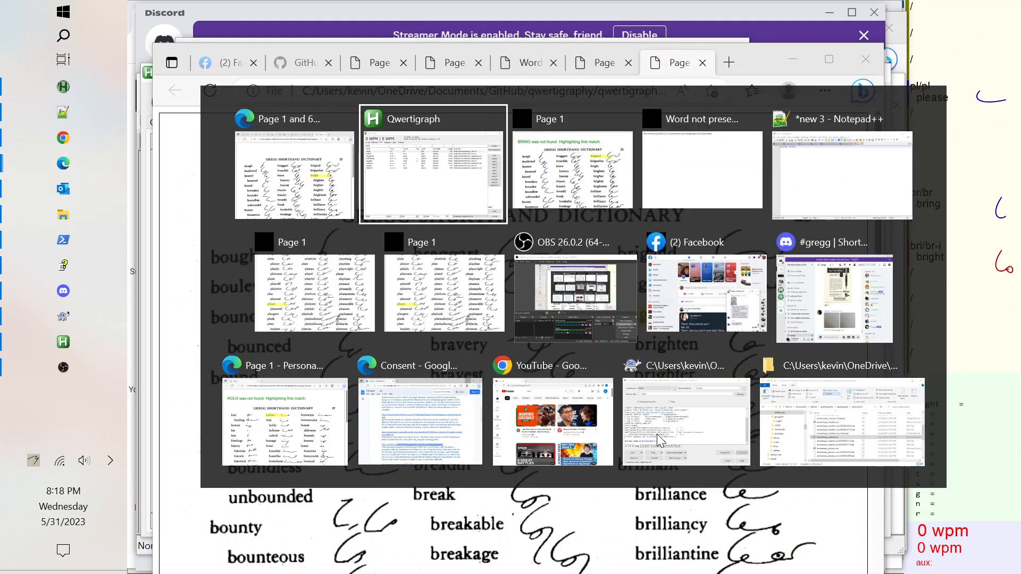
Enter brightness as a new word in the editor fields with the form br-i-n-e-s.
left_click(176, 521)
type("ness")
key("Tab")
type("-")
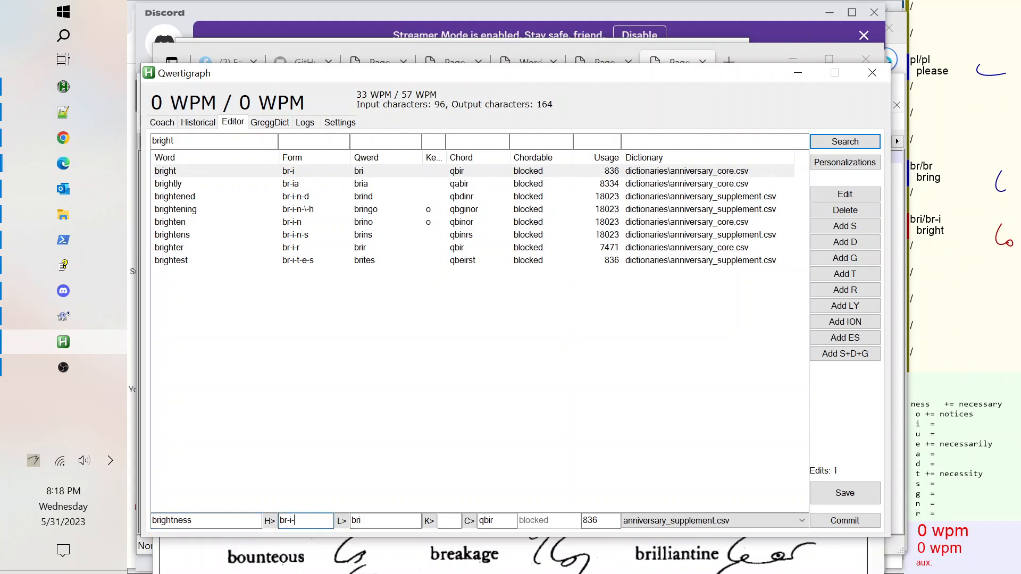
type("nes")
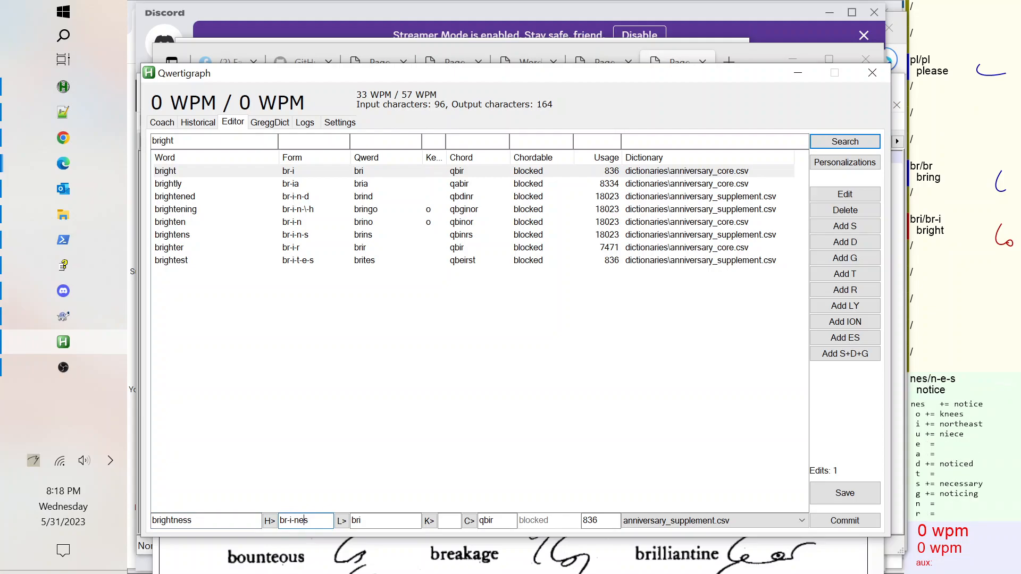
type("-")
key("Right")
type("-")
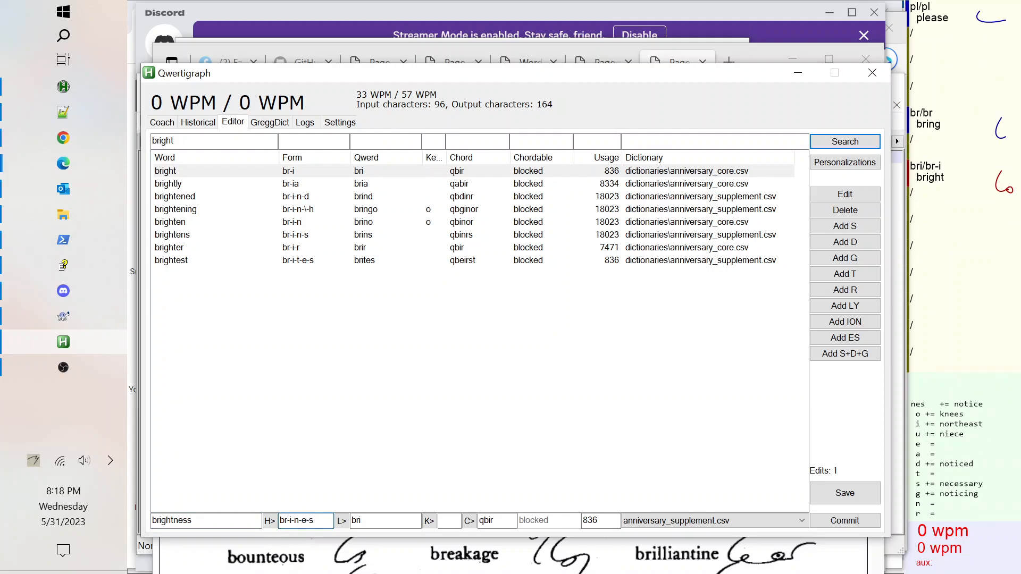
Fill in the qwerd brines and chord qbeinrs for brightness and commit the entry.
left_click(338, 527)
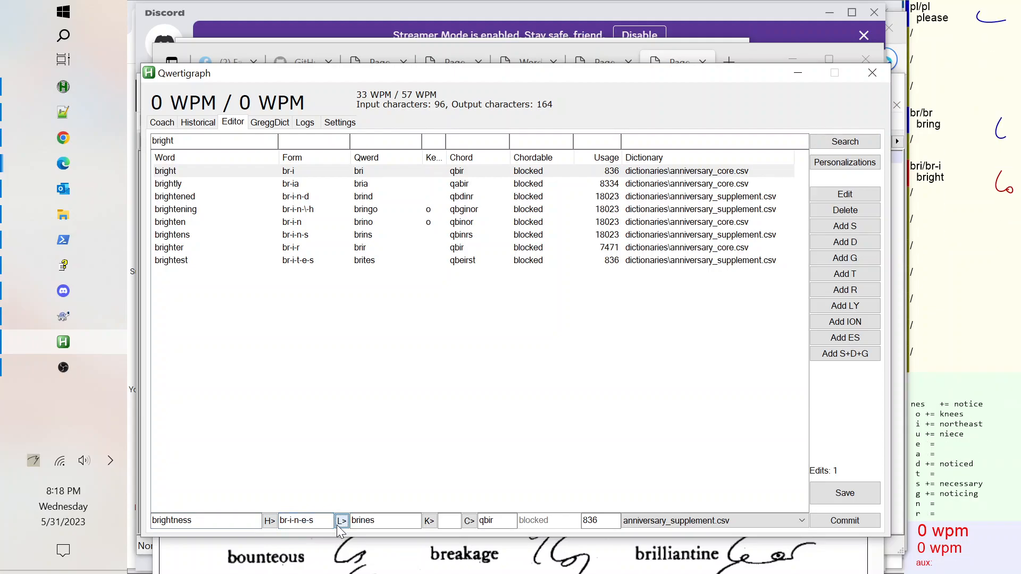
left_click(428, 521)
left_click(468, 521)
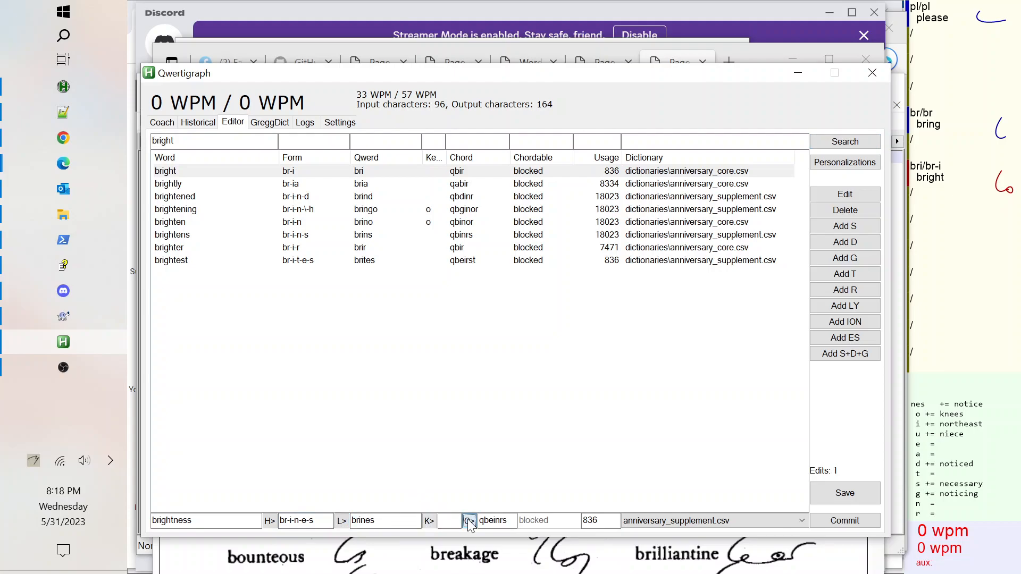
left_click(851, 524)
Select the brightness row and save the dictionary changes, acknowledging the confirmation.
left_click(193, 213)
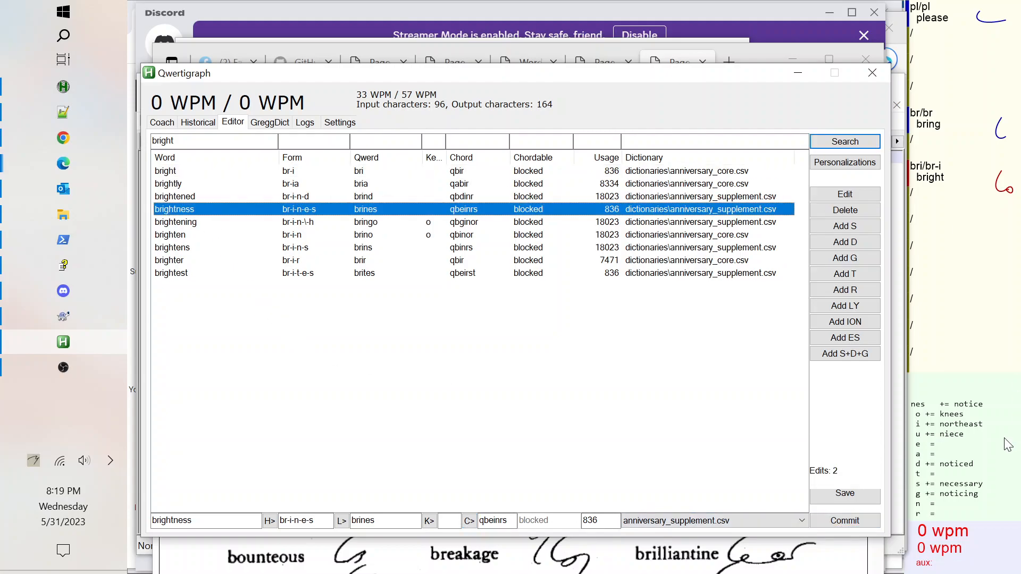
left_click(851, 498)
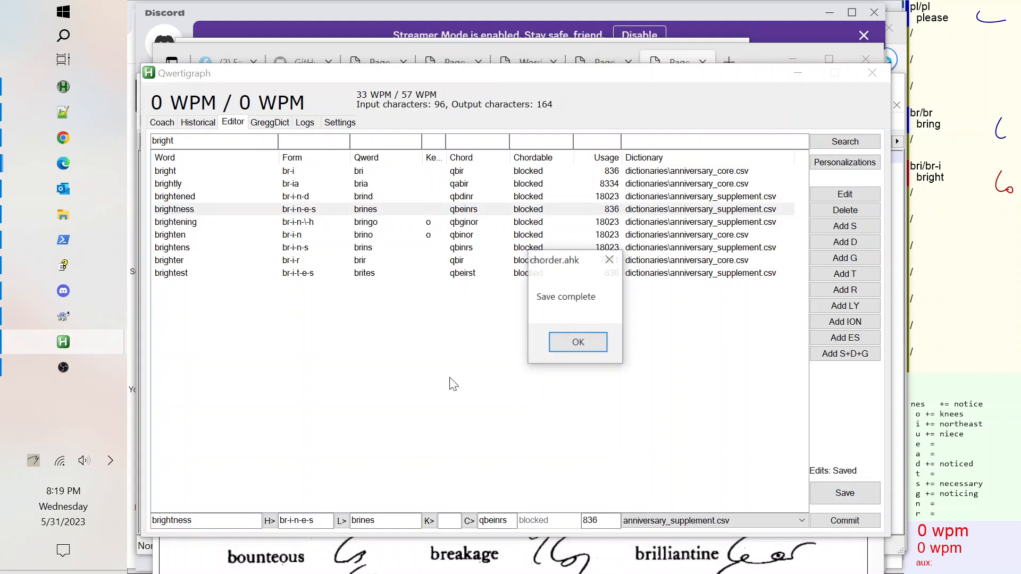
left_click(563, 348)
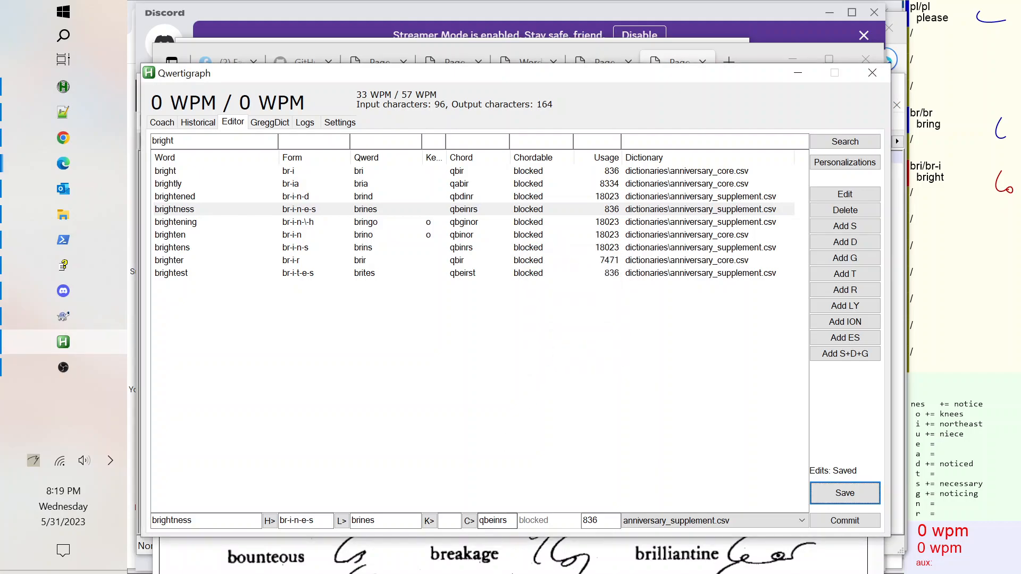
Follow the credit link at the foot of the printed dictionary to the greggdict project and its online dictionary.
left_click(550, 554)
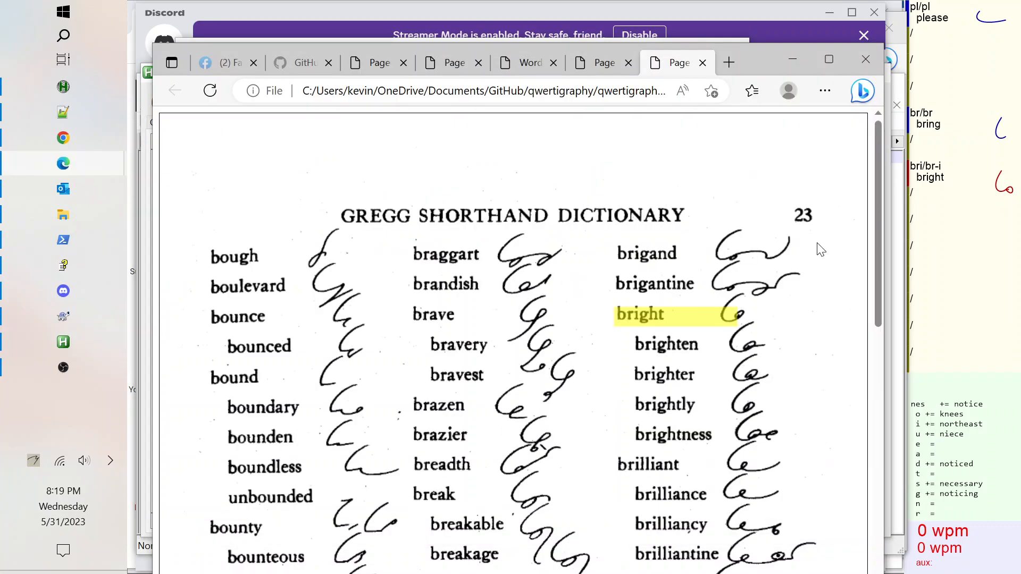
left_click_drag(878, 235, 875, 491)
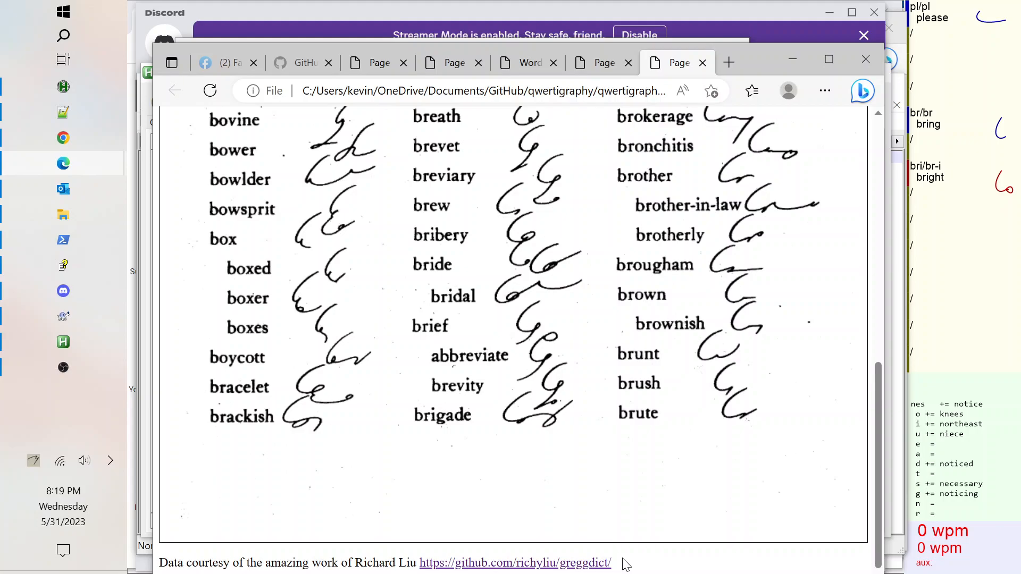
left_click(567, 563)
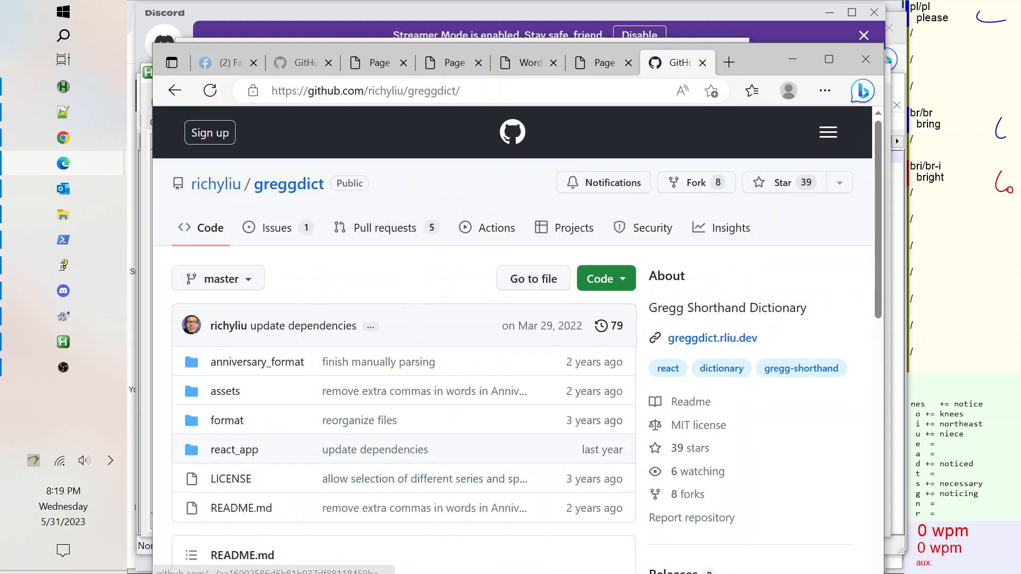
left_click_drag(878, 217, 899, 420)
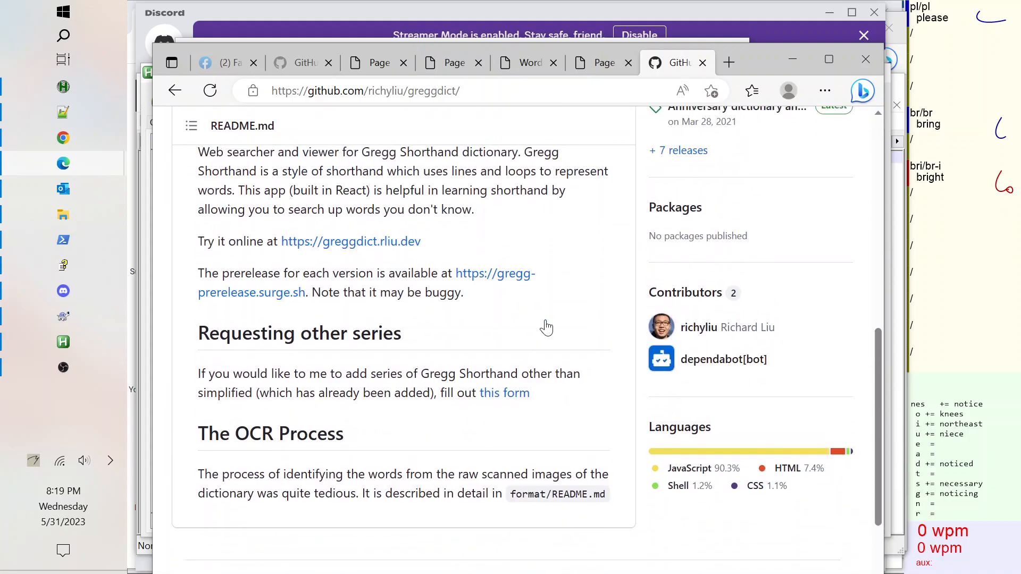
left_click(353, 242)
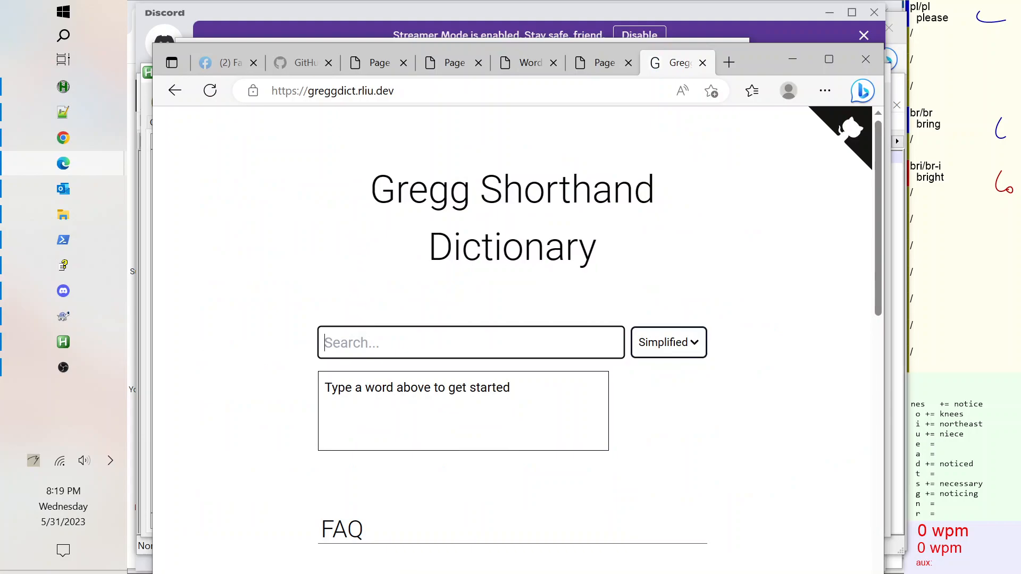
Switch the online Gregg Shorthand Dictionary series from Simplified to Anniversary.
type("planet")
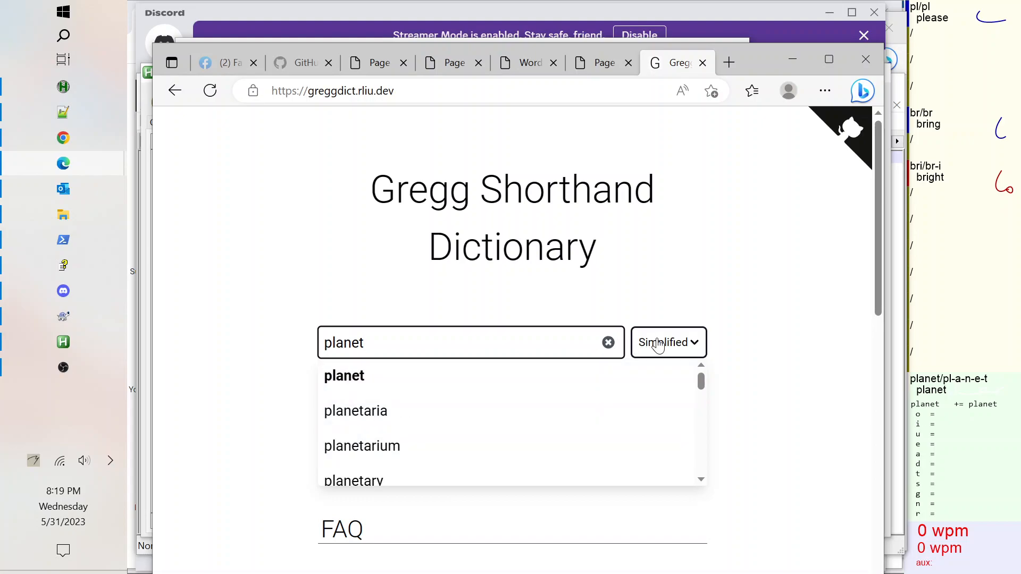
left_click(652, 344)
left_click(602, 411)
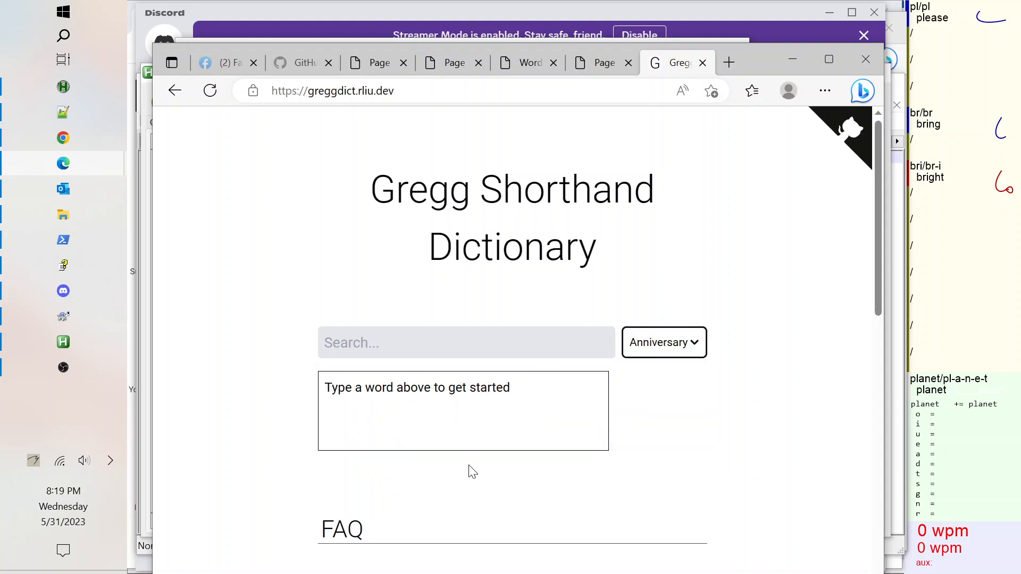
Search the online dictionary for planet and open its full dictionary page.
left_click(402, 329)
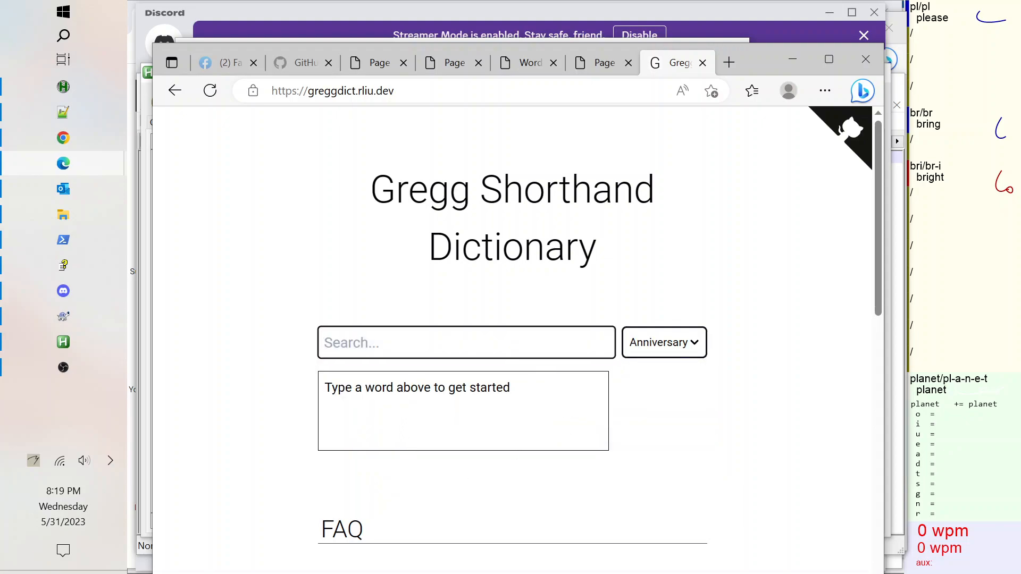
type("planet")
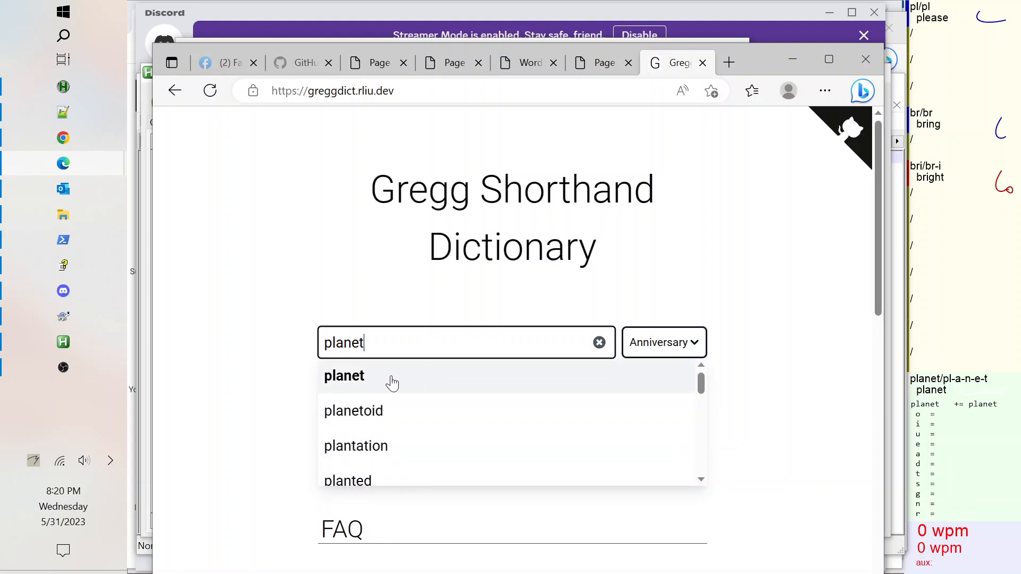
left_click(365, 378)
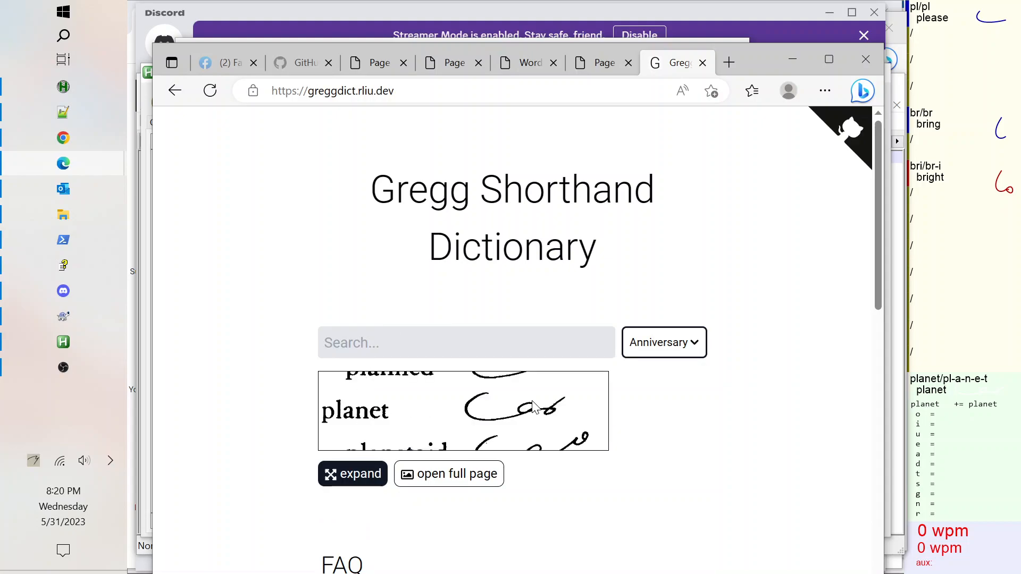
left_click(457, 475)
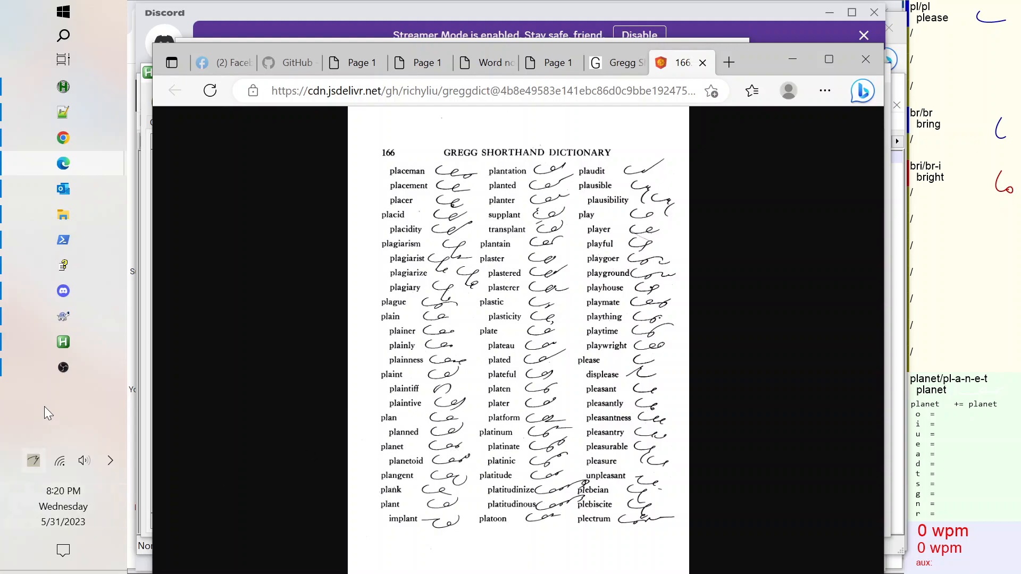
Switch to the OBS recording window.
mouse_move(64, 367)
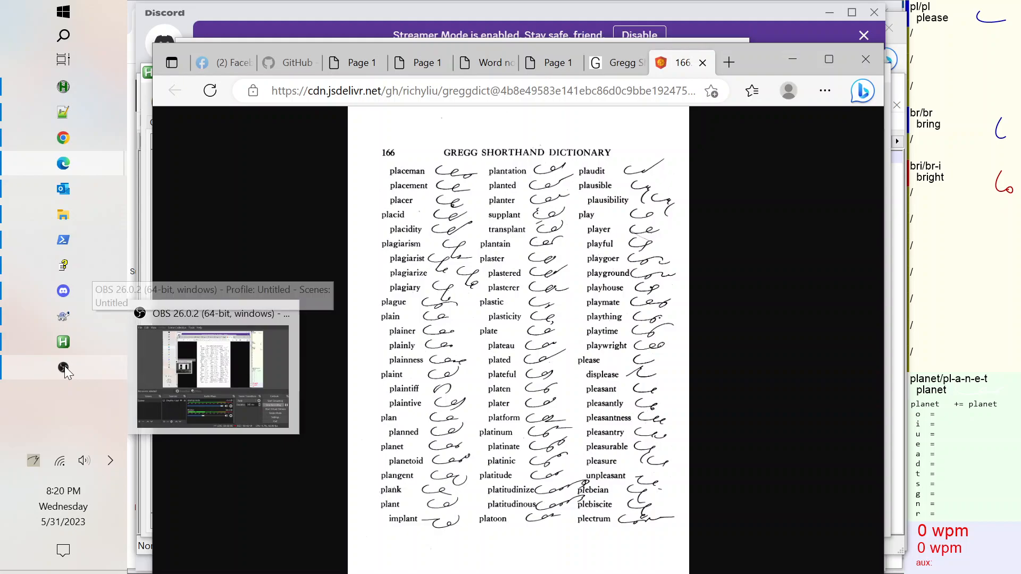
left_click(64, 367)
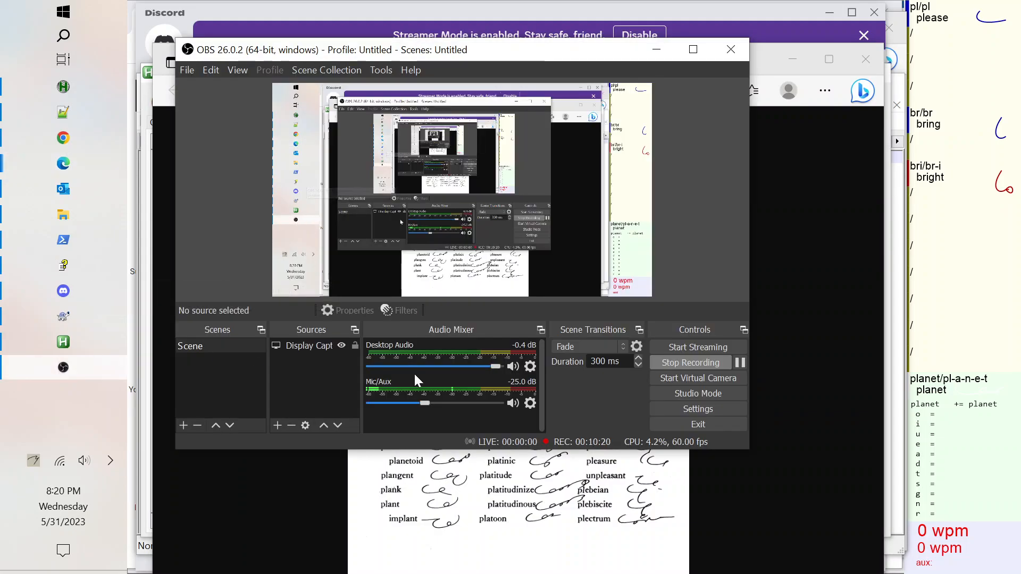